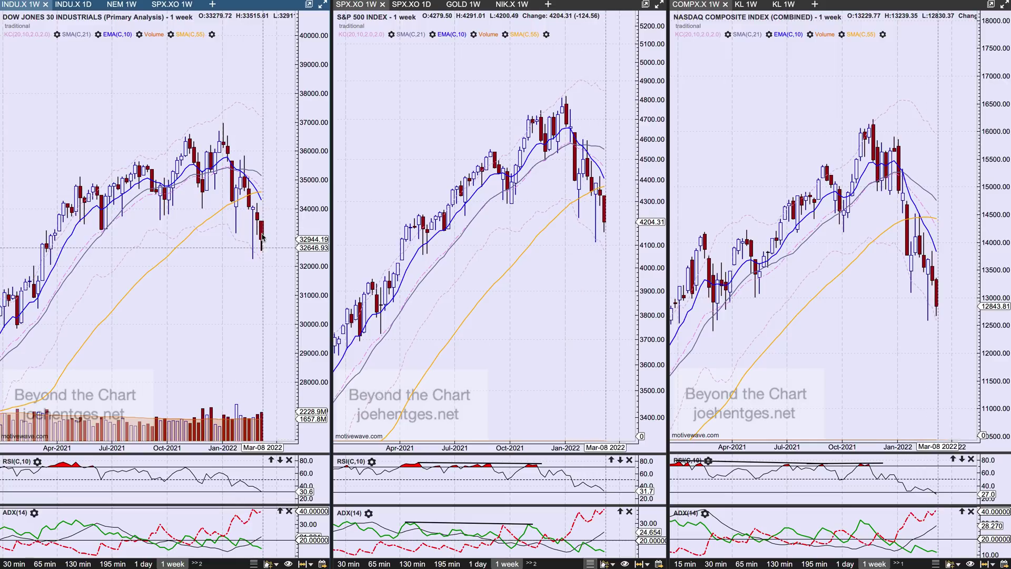
# - Bring up the daily COMPX.X Primary Analysis chart alongside the Macro Watch watchlist
pyautogui.moveTo(254, 212)
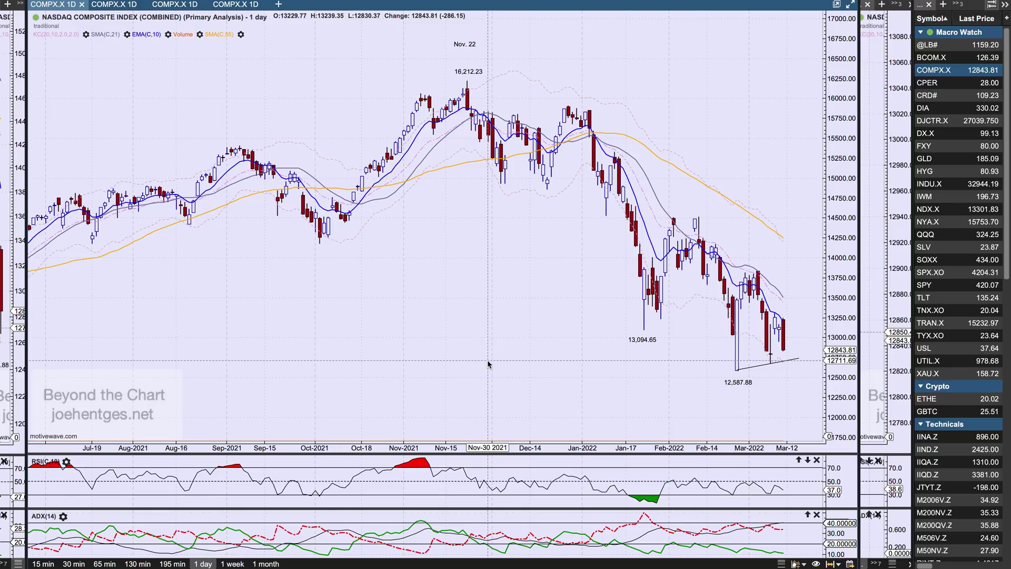
# - Show the Orange Elliott-wave layout on the second COMPX.X 1D tab
pyautogui.hscroll(2, 488, 363)
pyautogui.hscroll(2, 488, 364)
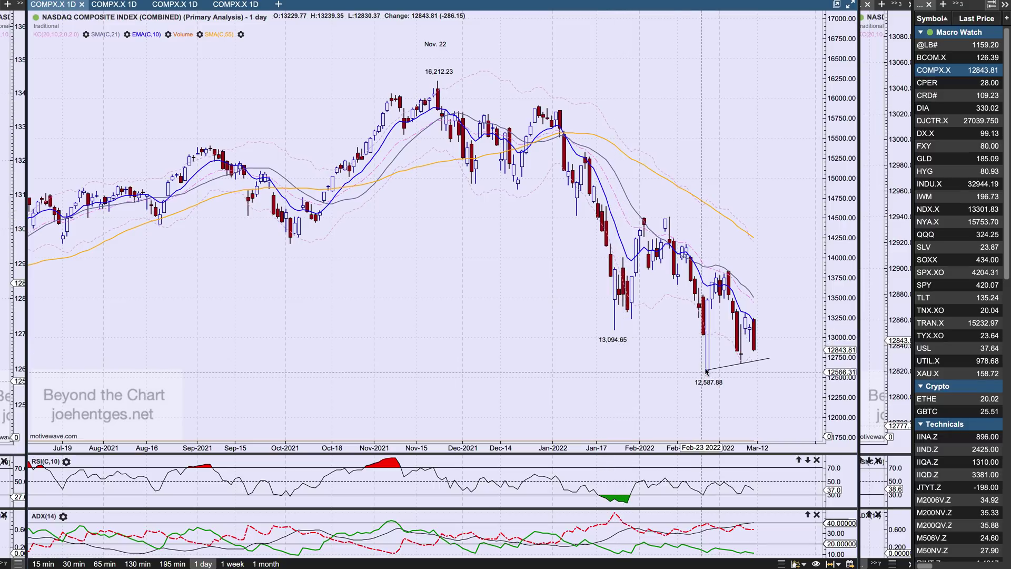
pyautogui.moveTo(709, 367)
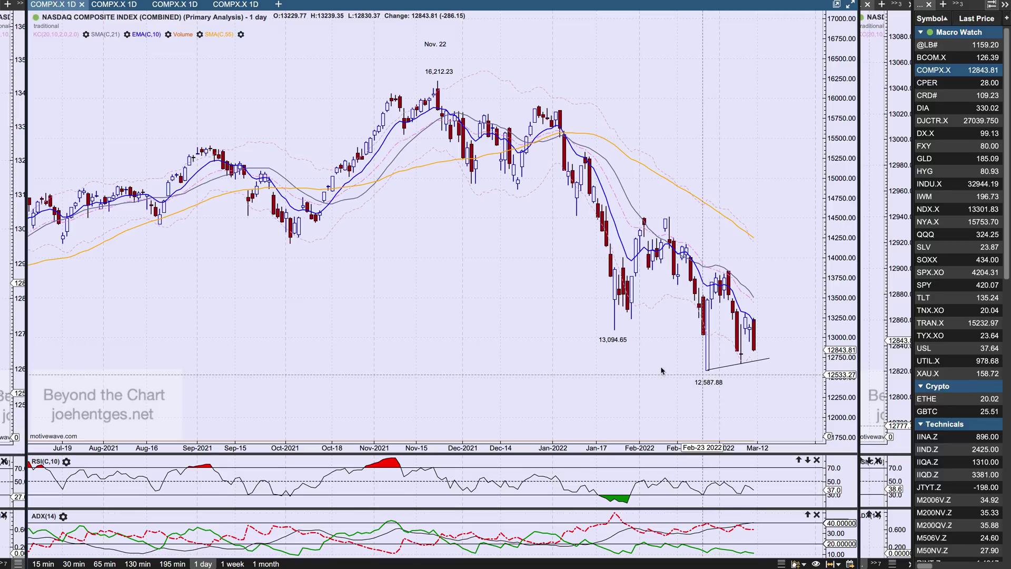
pyautogui.click(114, 4)
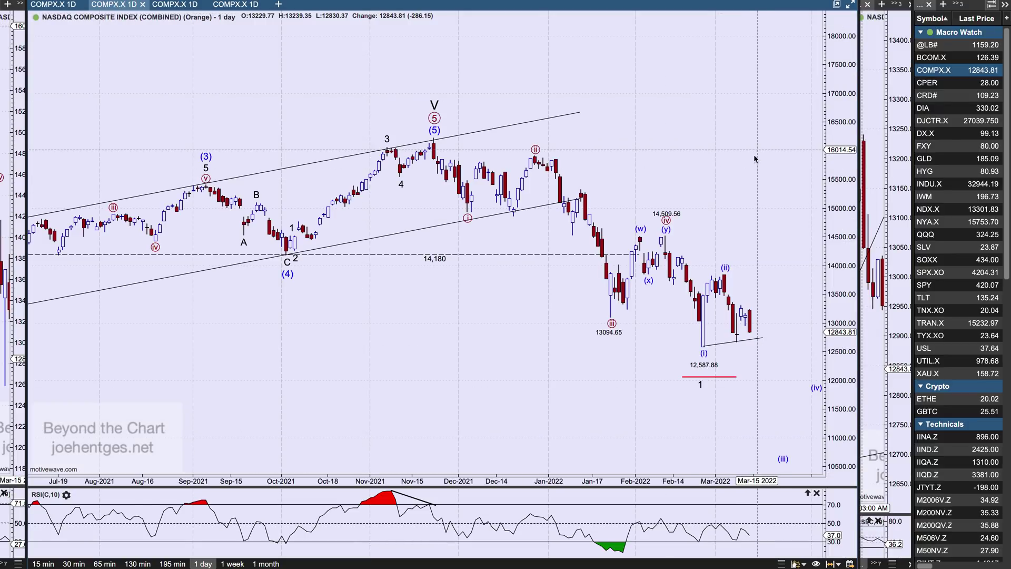
# - Select the Nasdaq wave count and the minuette impulse count to view their projections
pyautogui.click(612, 323)
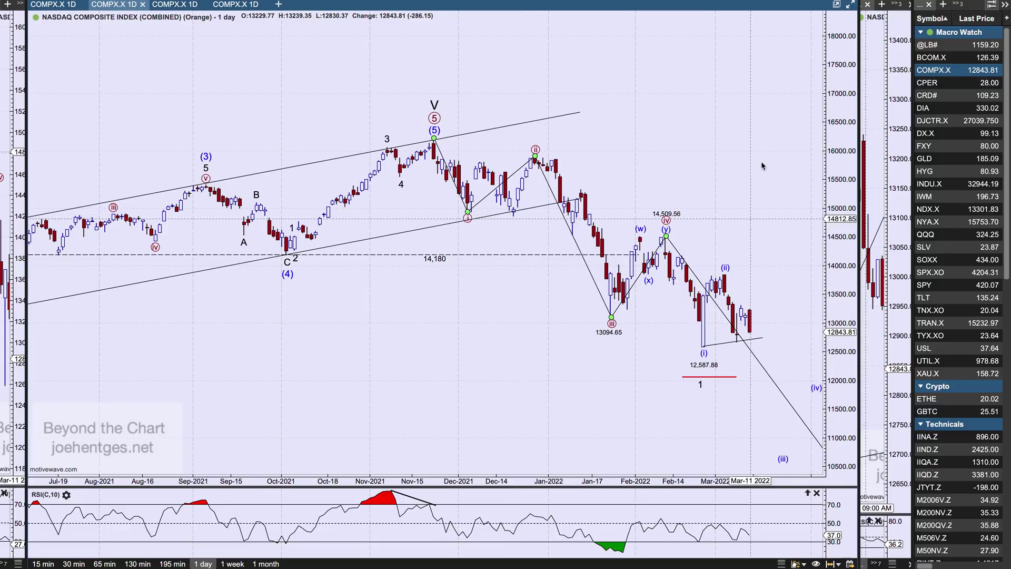
pyautogui.scroll(-5, 761, 173)
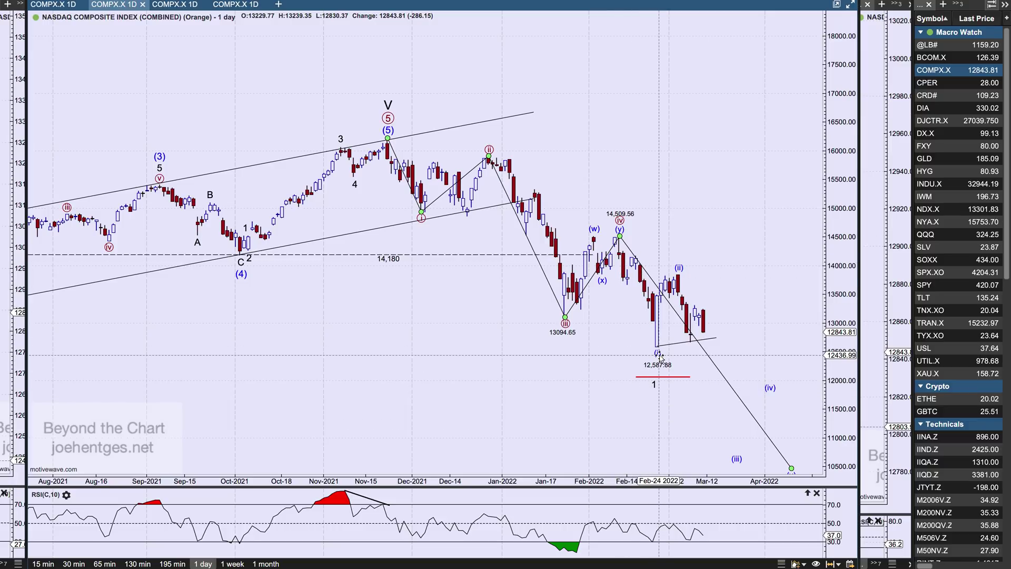
pyautogui.moveTo(659, 357)
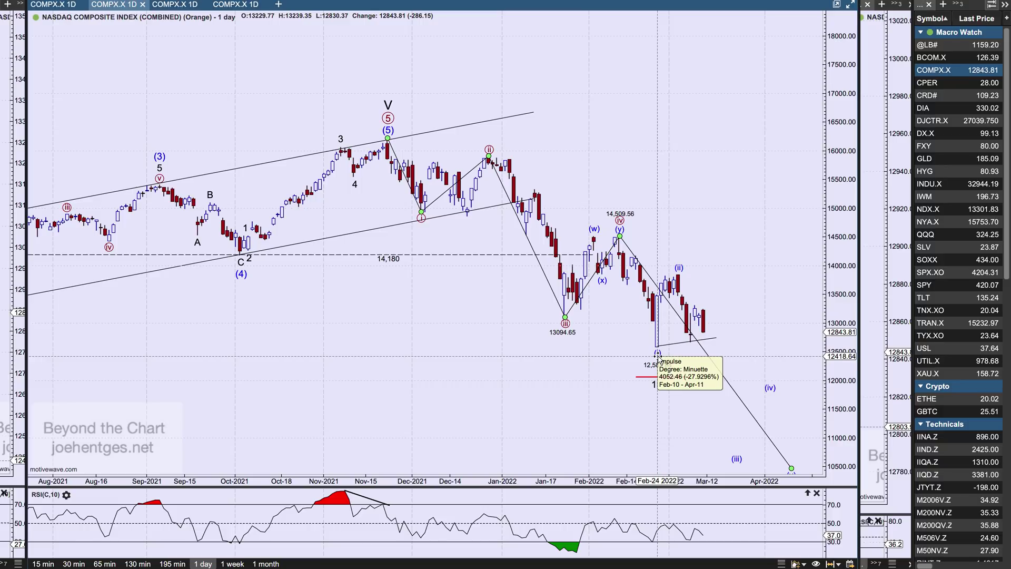
pyautogui.moveTo(702, 341)
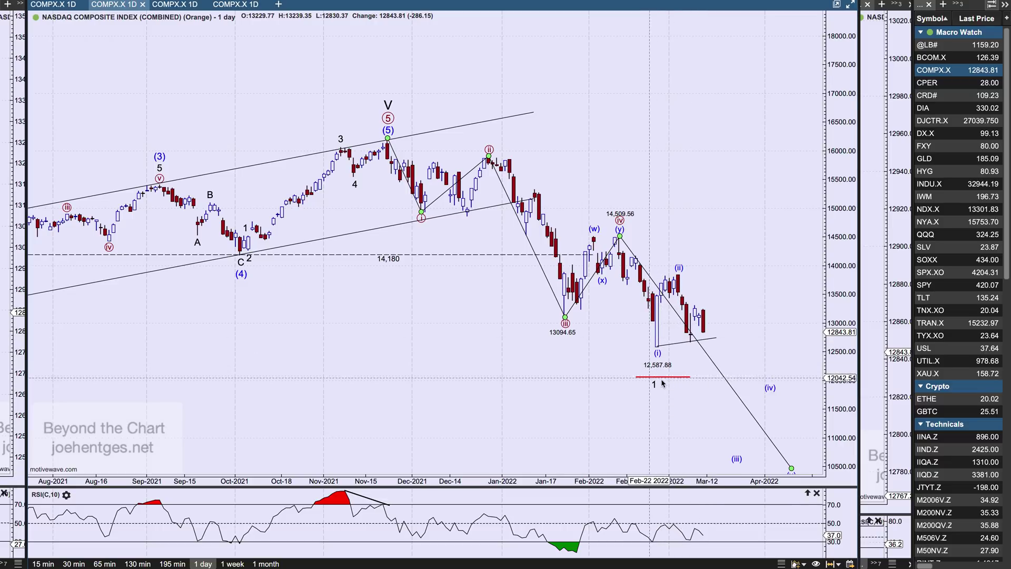
pyautogui.click(738, 459)
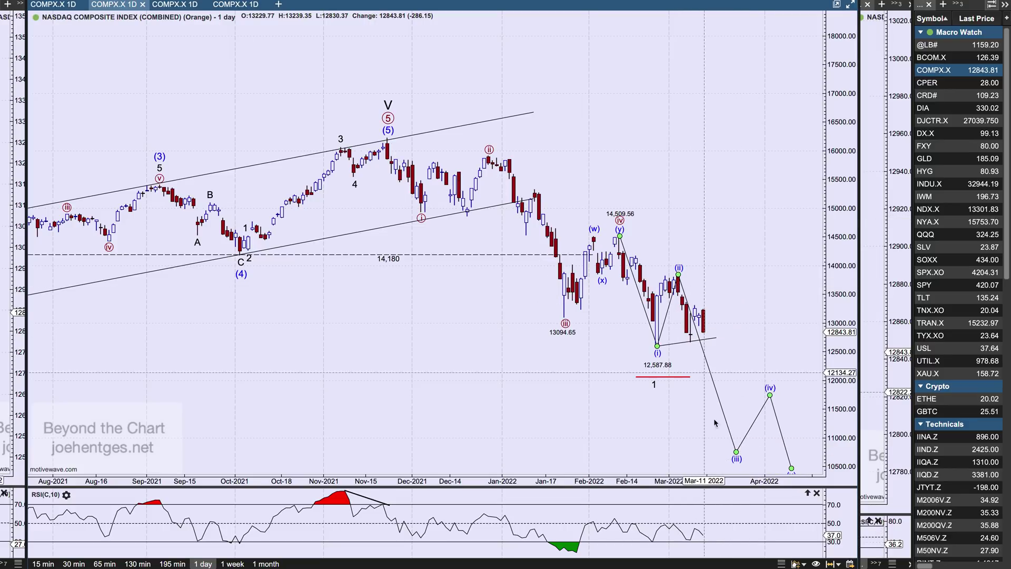
pyautogui.moveTo(736, 455)
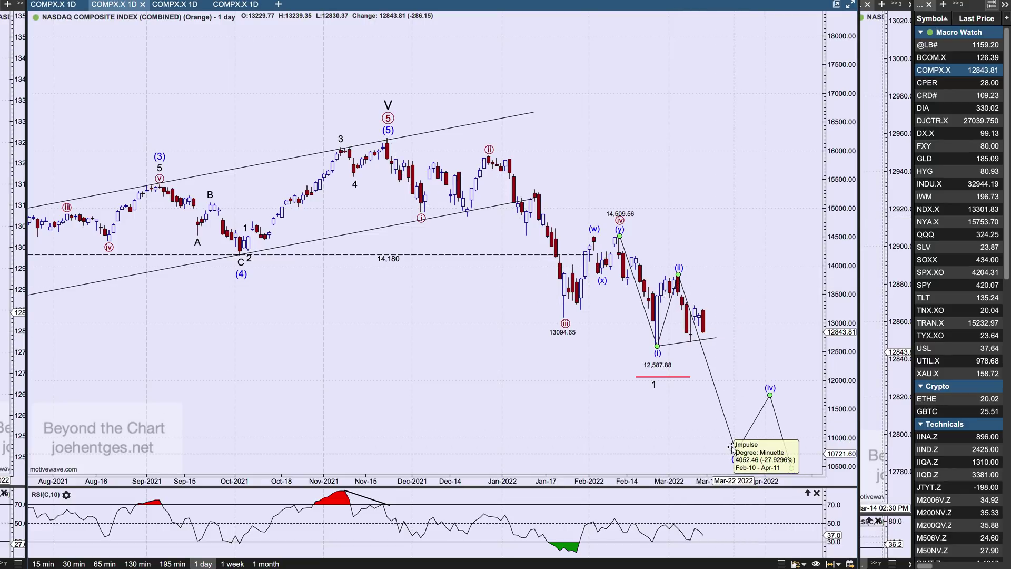
# - Check the larger red wave count, then load the daily QQQ chart
pyautogui.click(565, 324)
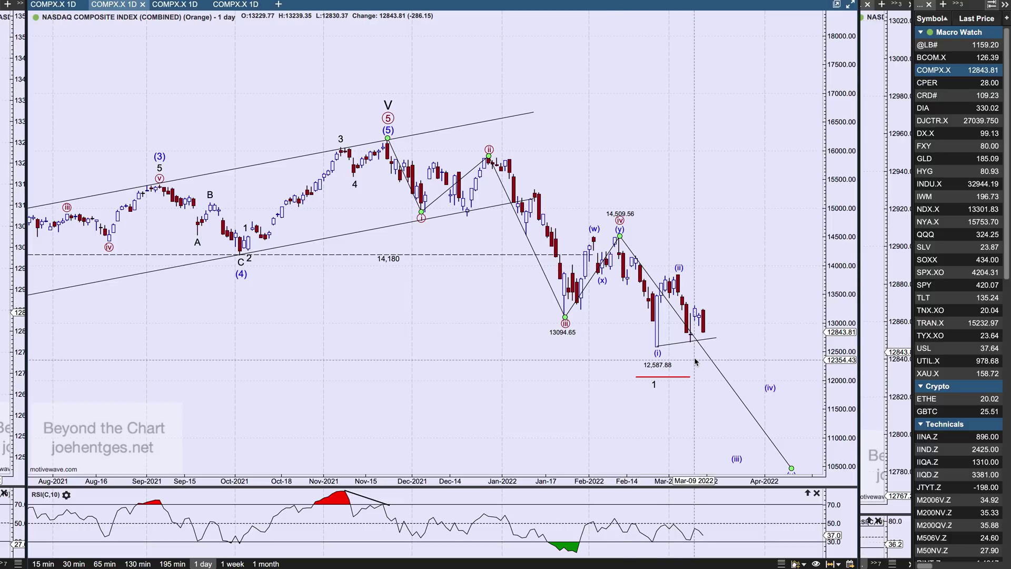
pyautogui.click(699, 384)
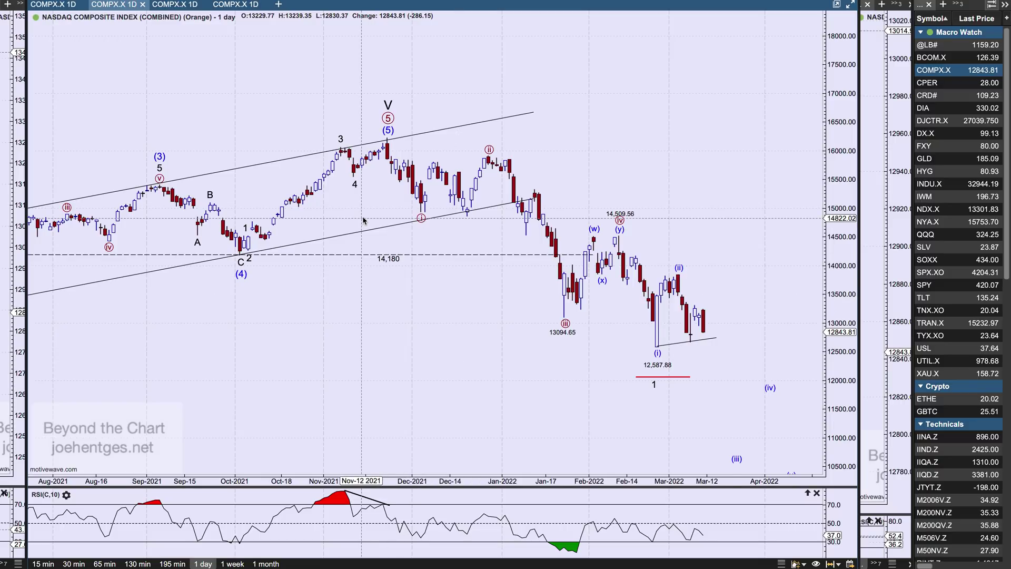
pyautogui.click(949, 235)
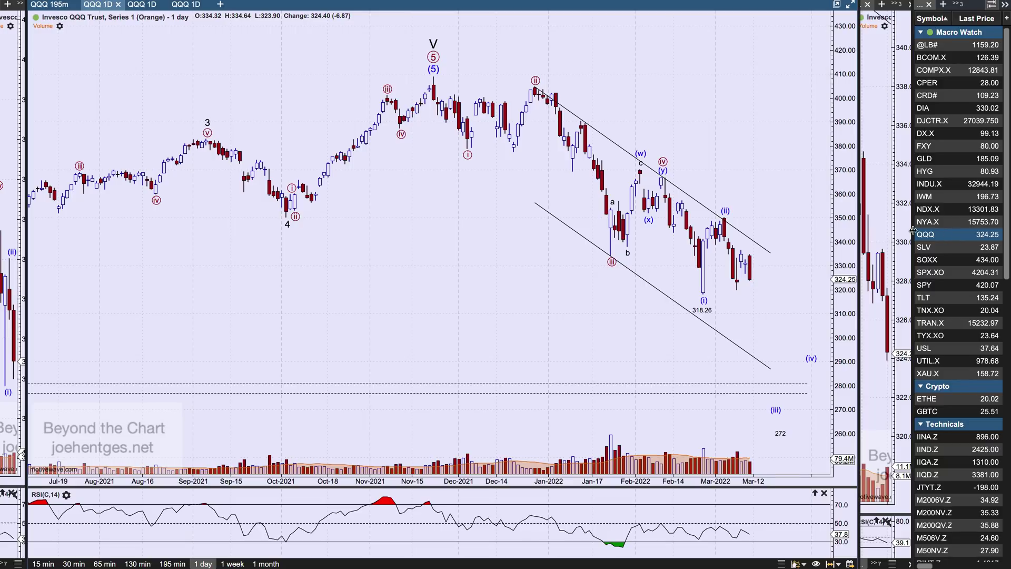
# - Nudge the QQQ chart's 272 target label slightly upward
pyautogui.hscroll(2, 544, 325)
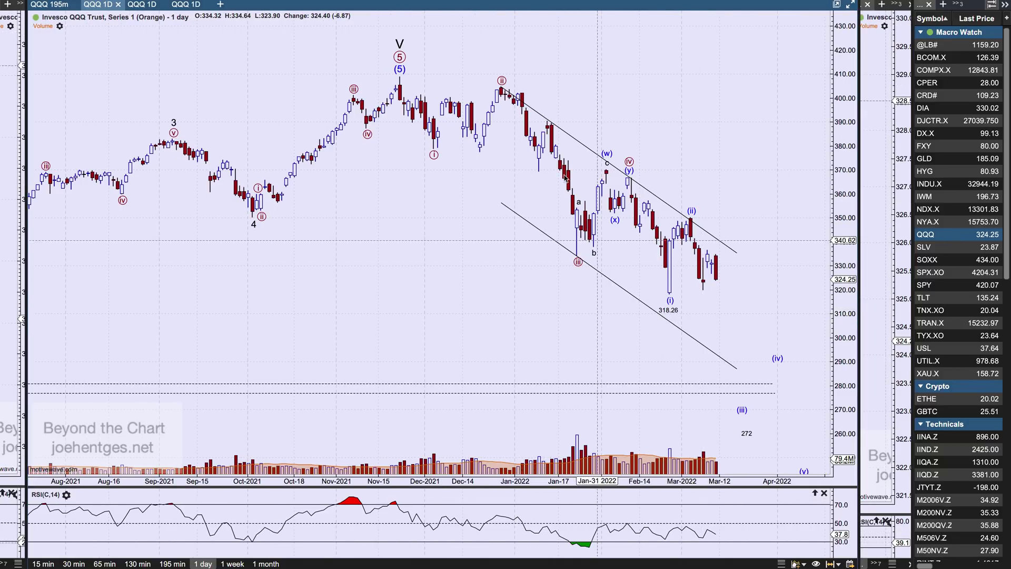
pyautogui.click(501, 83)
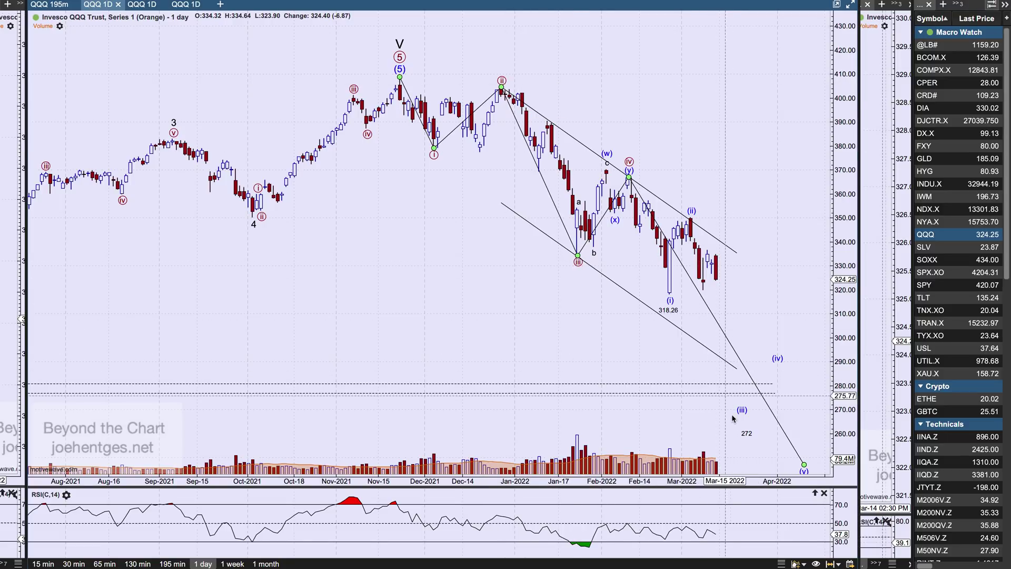
pyautogui.click(735, 363)
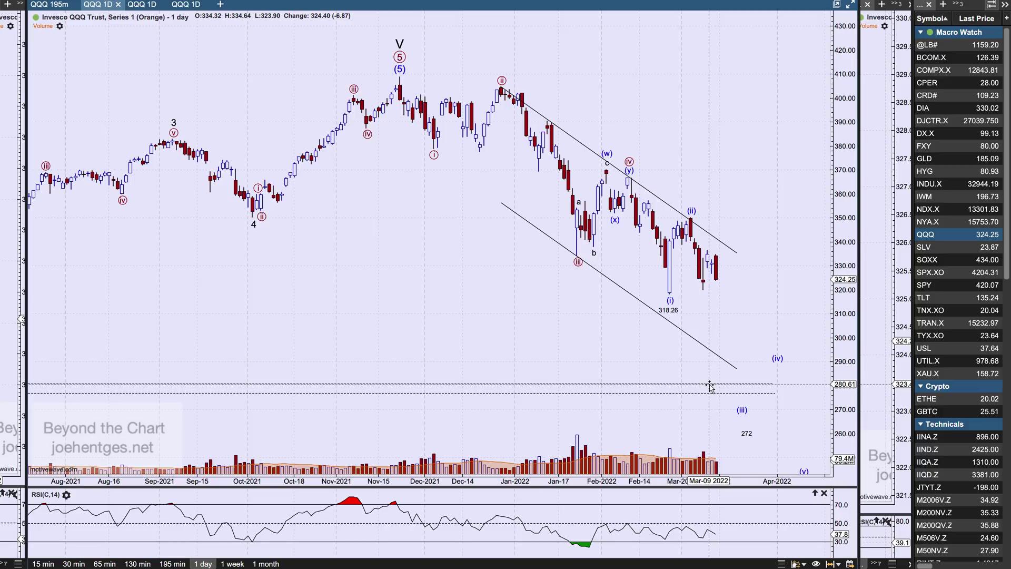
pyautogui.moveTo(709, 385)
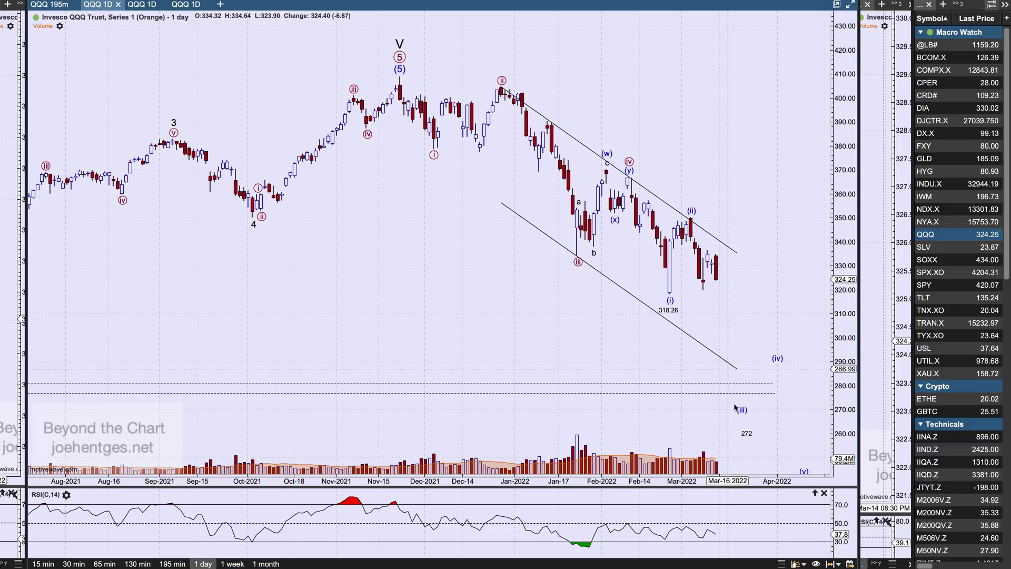
pyautogui.moveTo(742, 428); pyautogui.dragTo(738, 420)
pyautogui.click(727, 417)
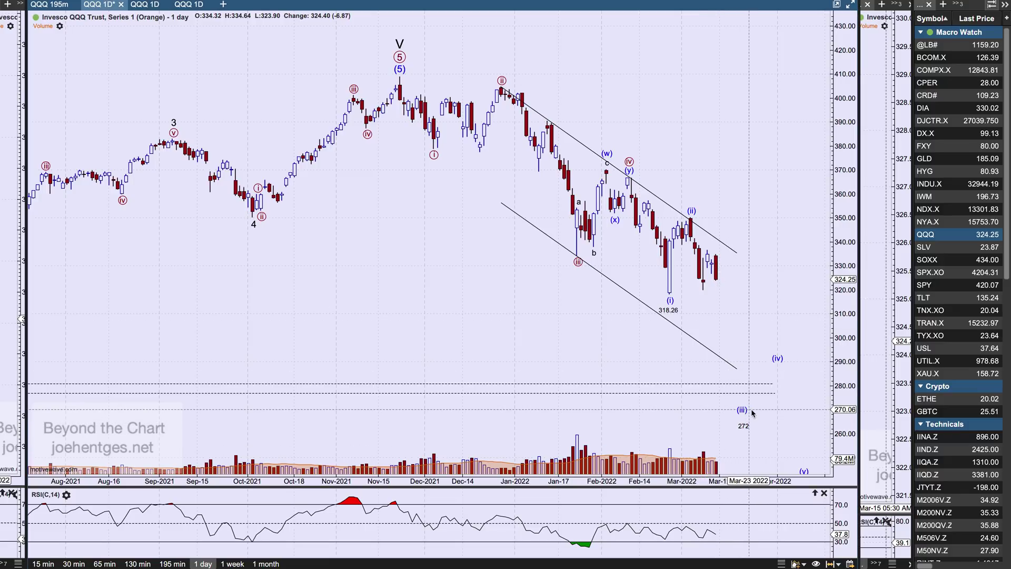
pyautogui.click(742, 414)
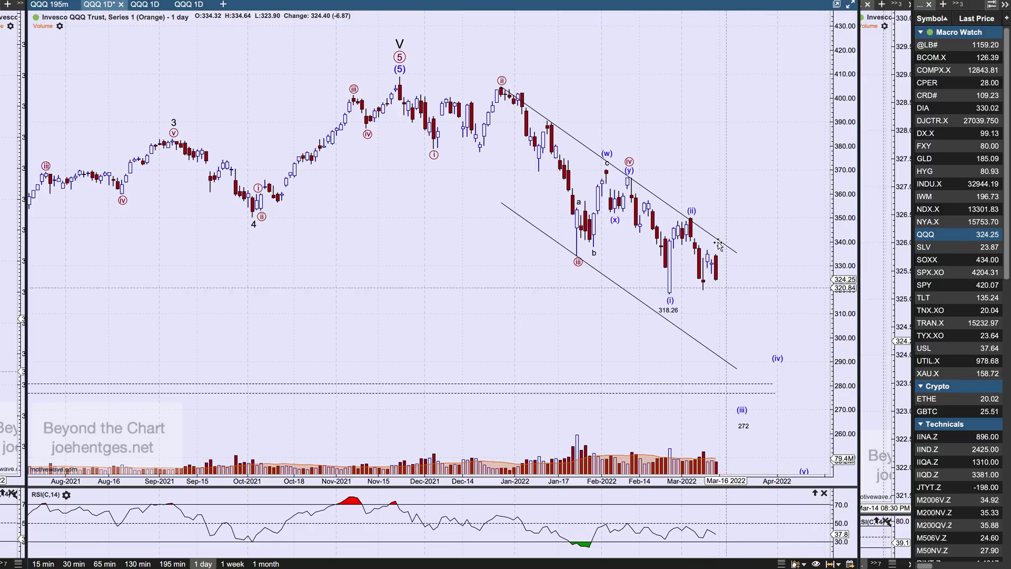
pyautogui.click(671, 299)
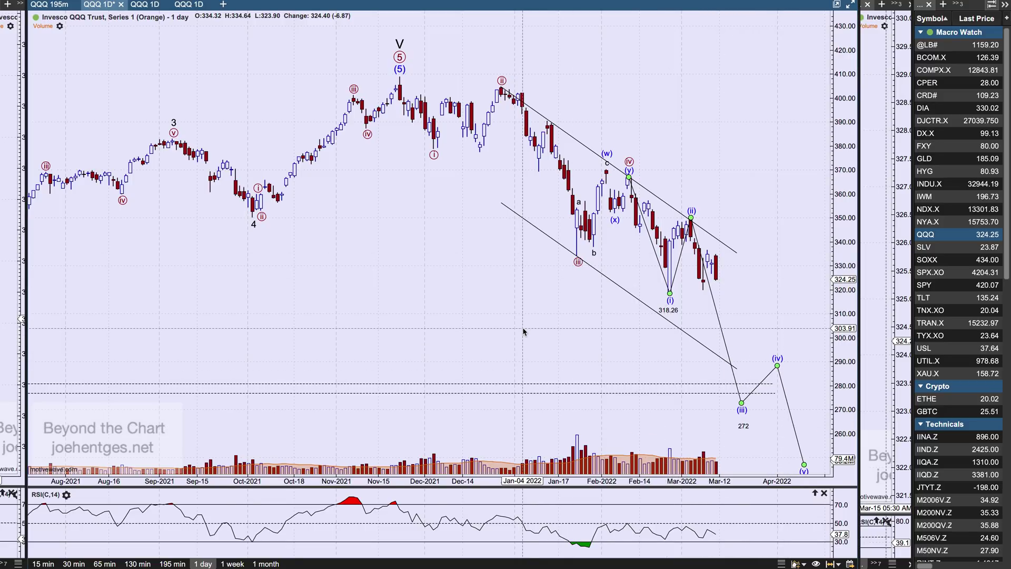
# - Zoom out and maximise the QQQ chart, restore the layout, then load M200QV.Z
pyautogui.scroll(-1, 524, 331)
pyautogui.scroll(-1, 524, 332)
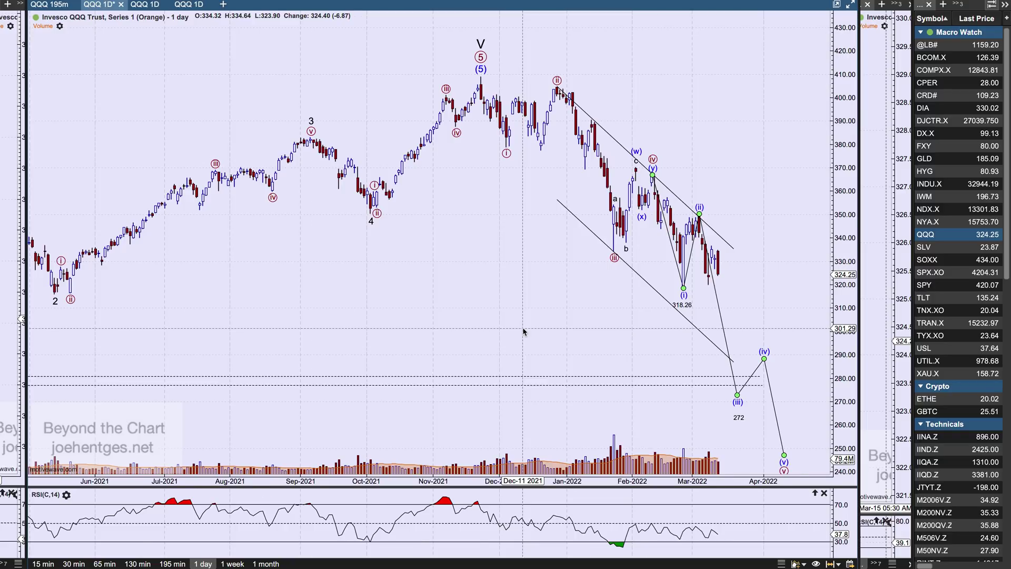
pyautogui.scroll(-1, 524, 331)
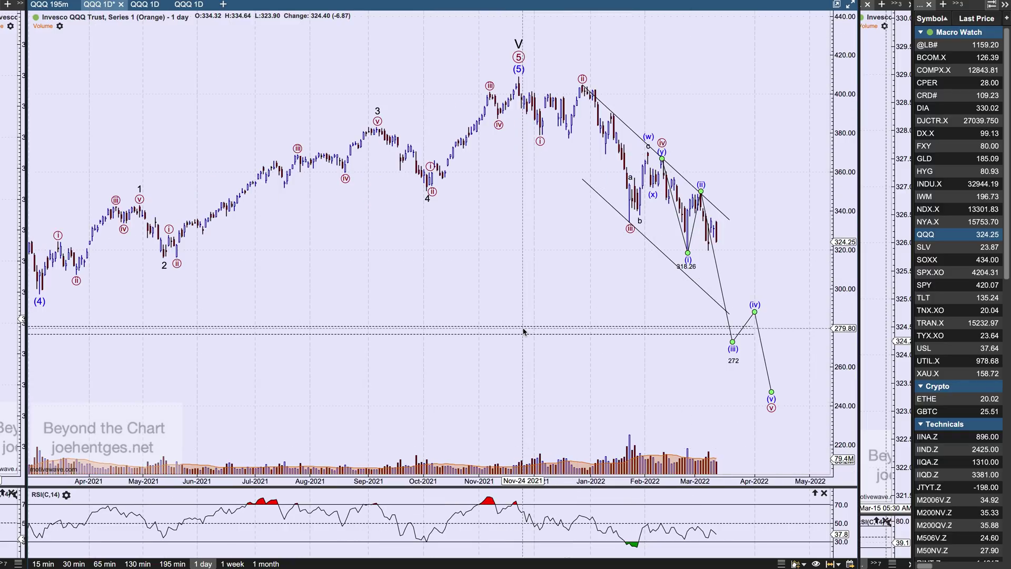
pyautogui.click(851, 6)
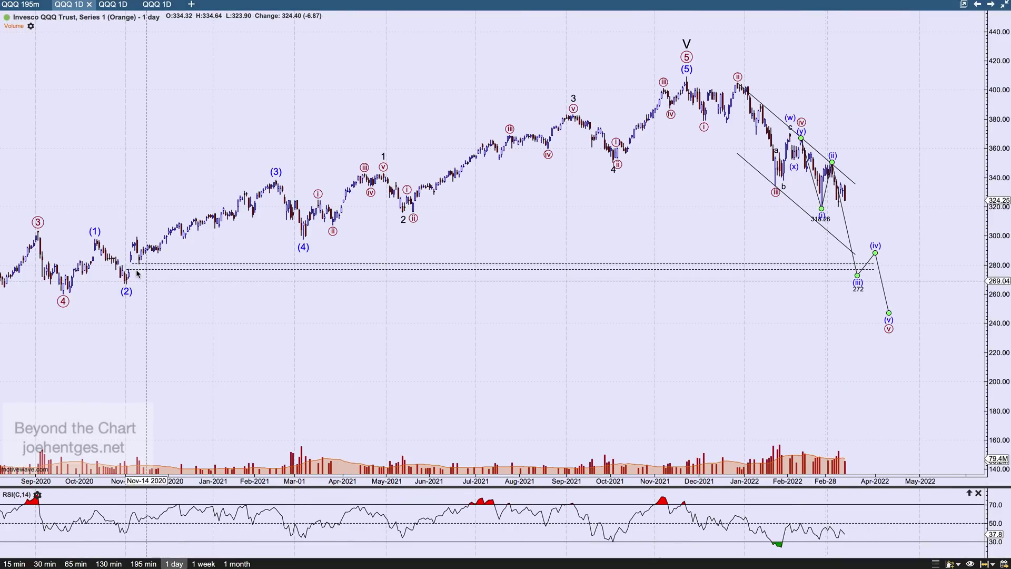
pyautogui.moveTo(136, 269)
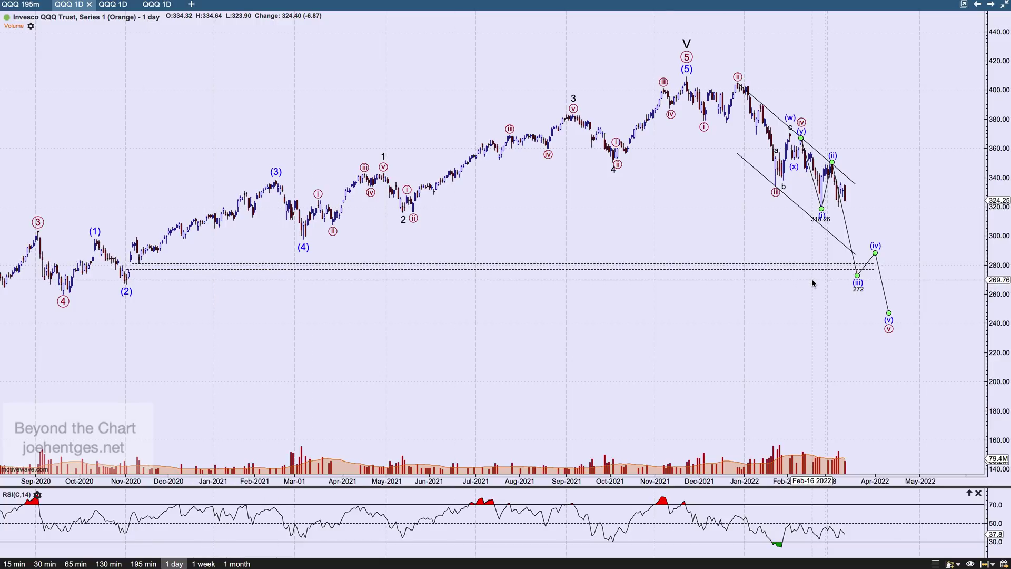
pyautogui.scroll(3, 799, 301)
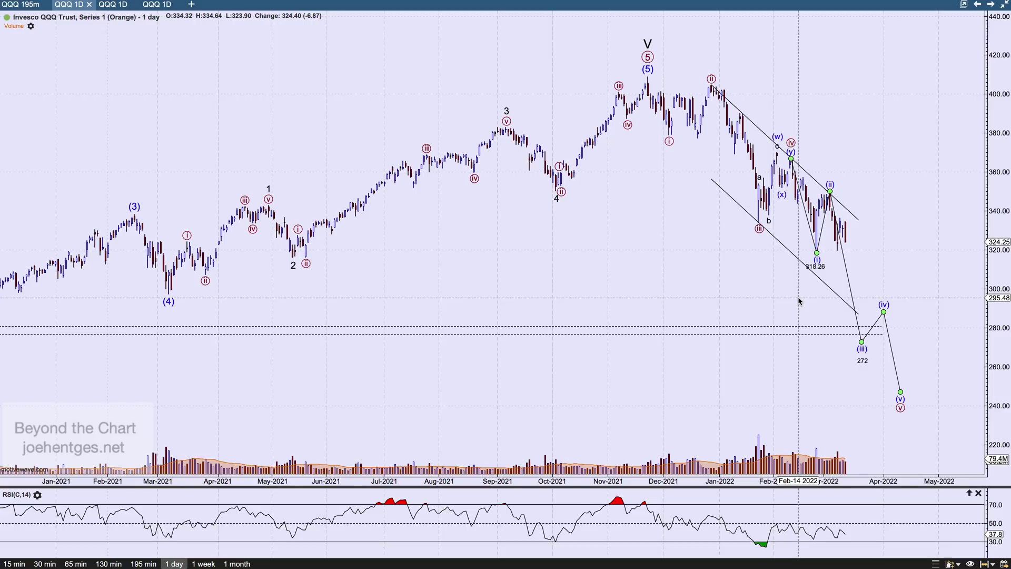
pyautogui.click(1004, 5)
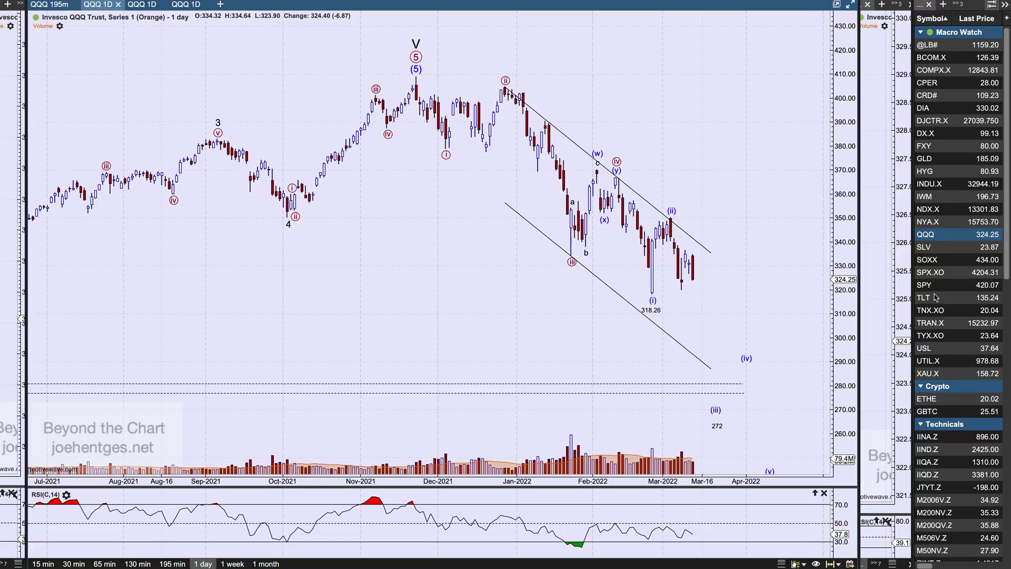
pyautogui.scroll(-1, 930, 414)
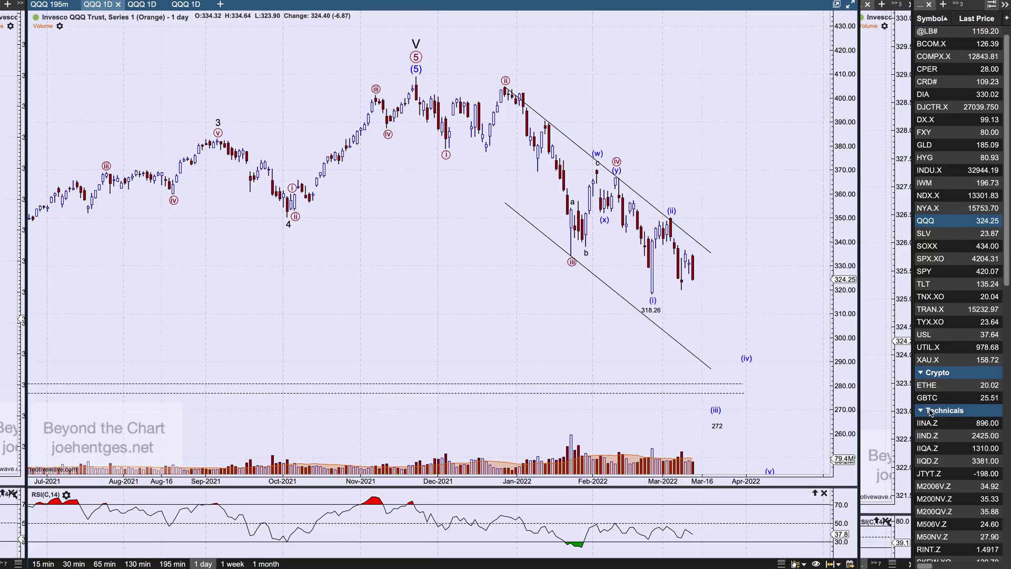
pyautogui.click(937, 512)
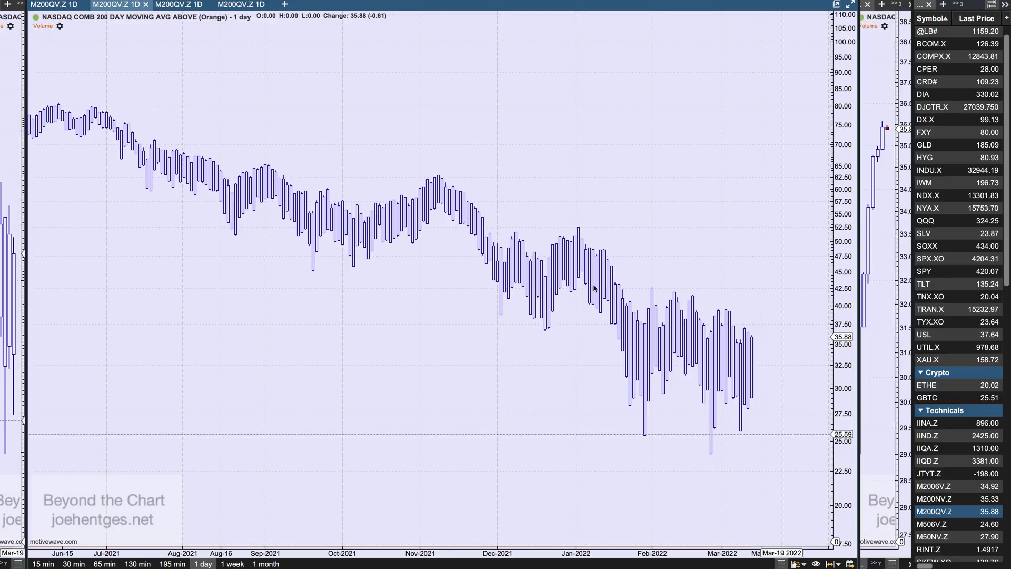
# - View the M200QV.Z chart with trendlines and Nasdaq Peak, then load HYG's daily chart
pyautogui.click(64, 7)
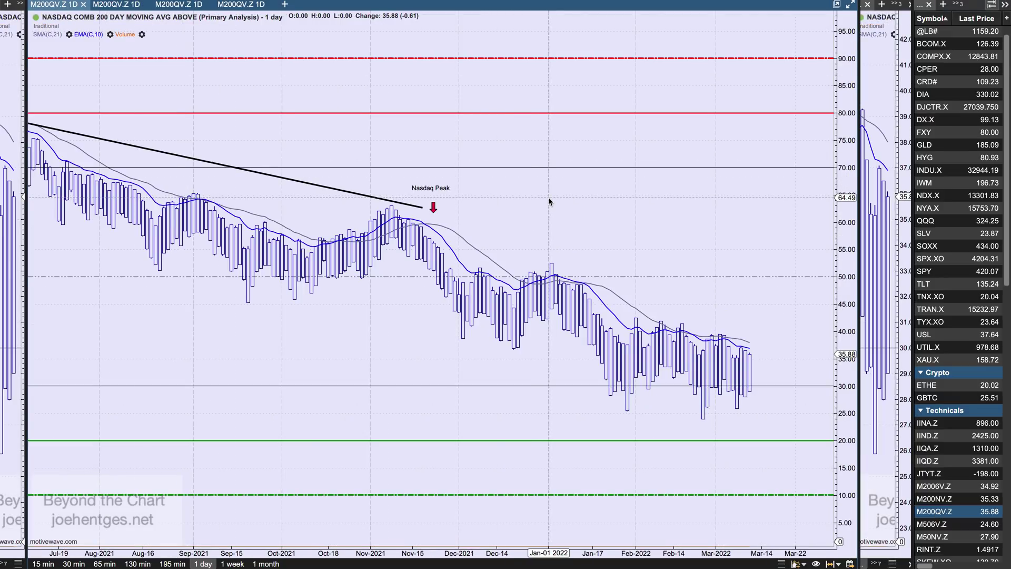
pyautogui.scroll(-5, 547, 203)
pyautogui.scroll(-3, 549, 201)
pyautogui.scroll(3, 549, 201)
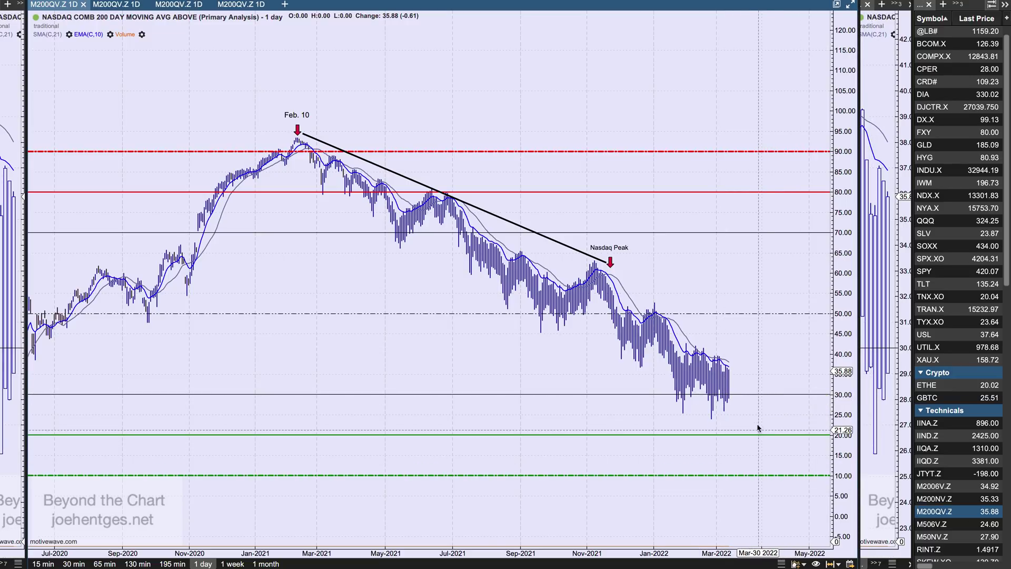
pyautogui.scroll(3, 758, 413)
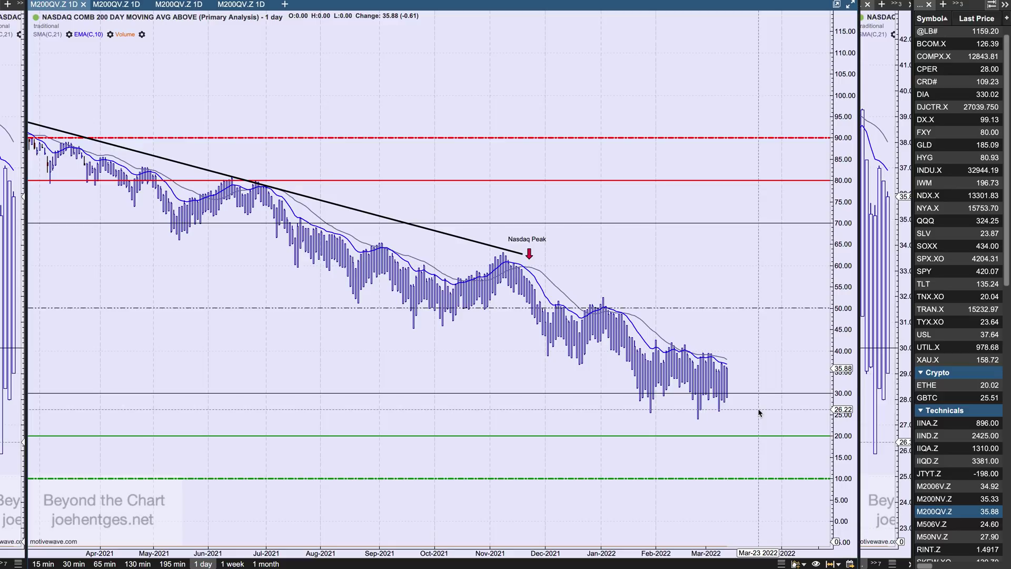
pyautogui.moveTo(760, 395)
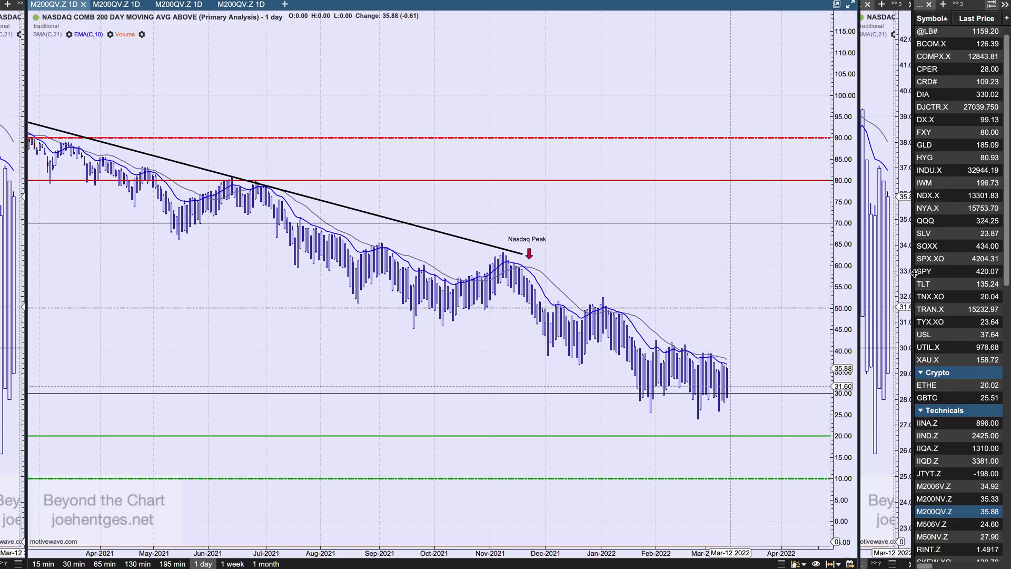
pyautogui.click(945, 158)
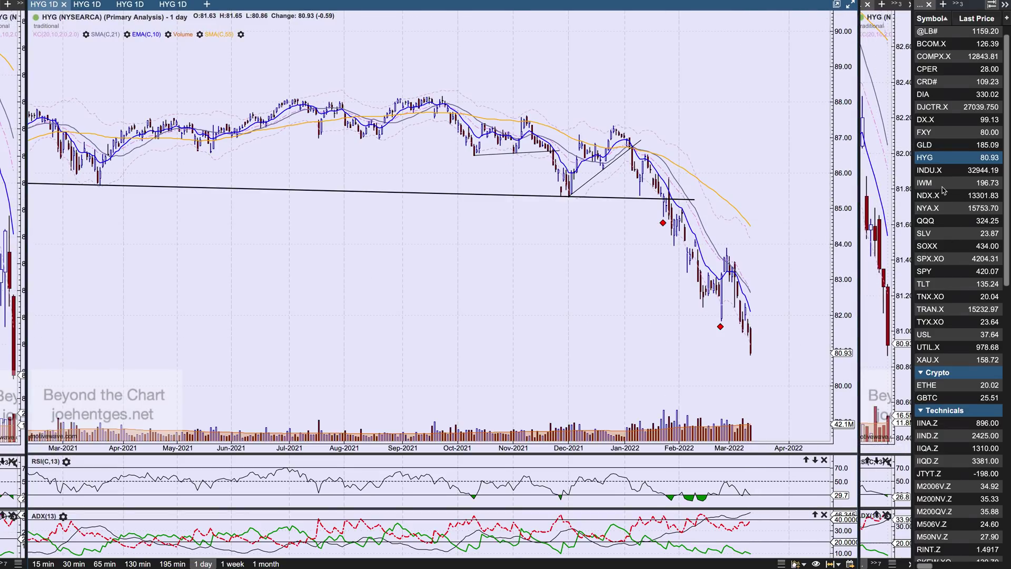
# - Briefly view QQQ's 195-minute chart, then return to the daily COMPX.X chart
pyautogui.click(938, 222)
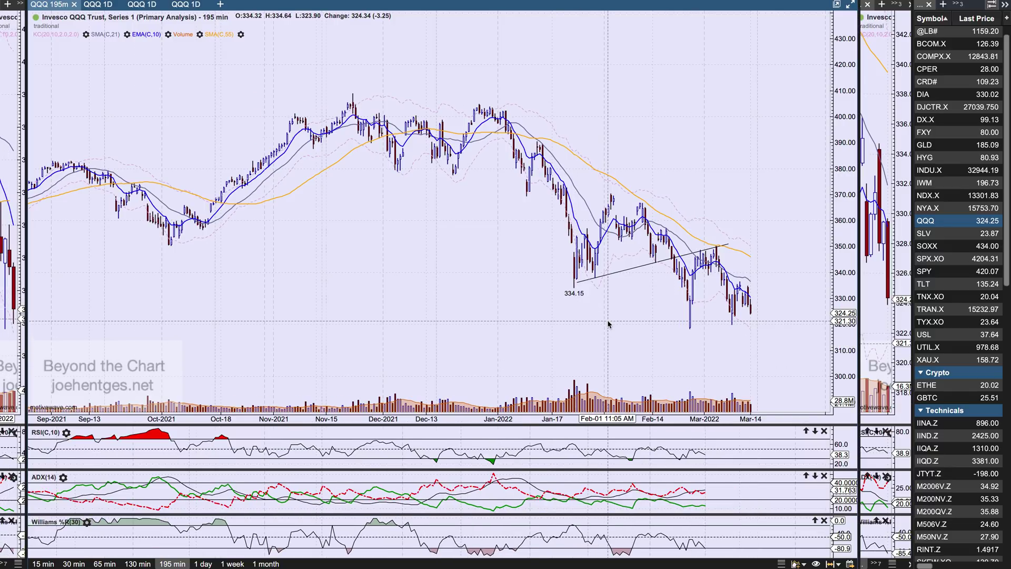
pyautogui.scroll(2, 608, 323)
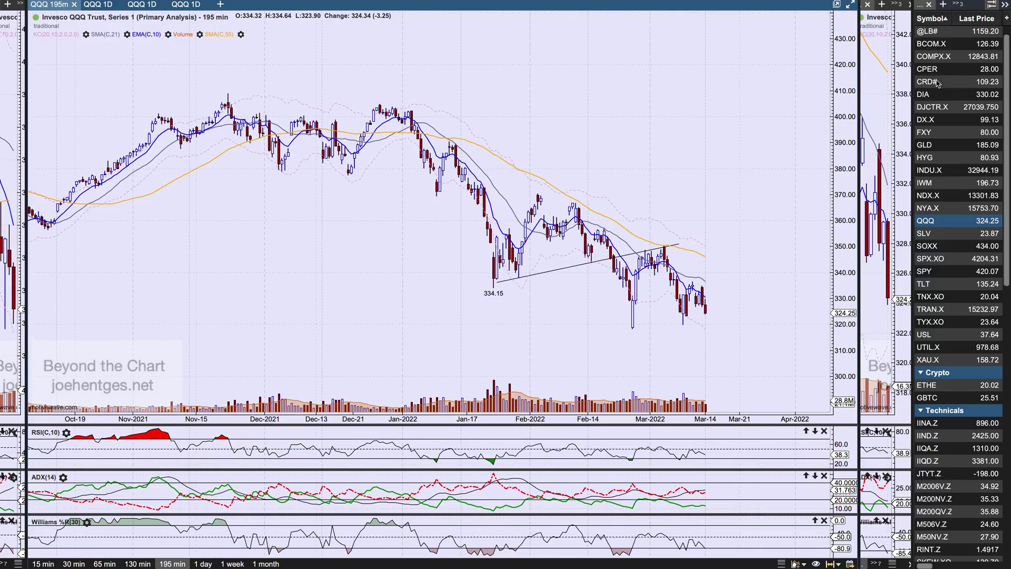
pyautogui.click(940, 56)
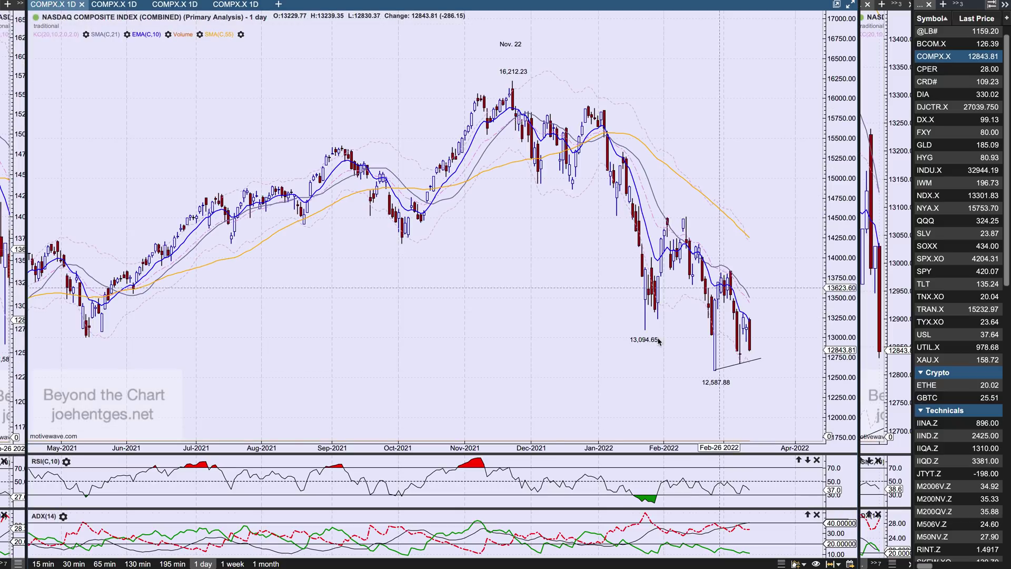
# - Zoom the COMPX.X chart, then return to HYG's daily chart at 80.93
pyautogui.scroll(3, 643, 324)
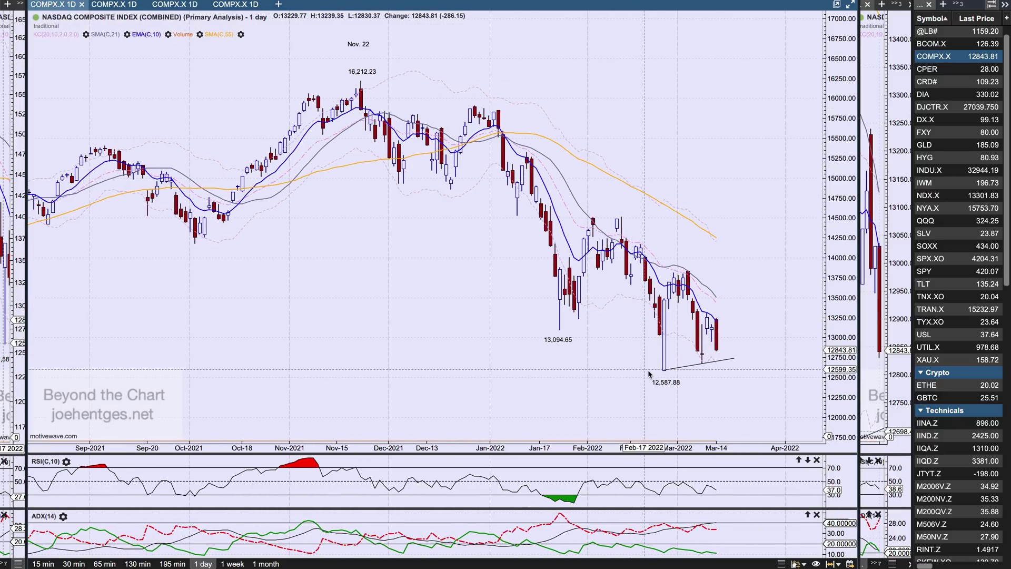
pyautogui.click(933, 158)
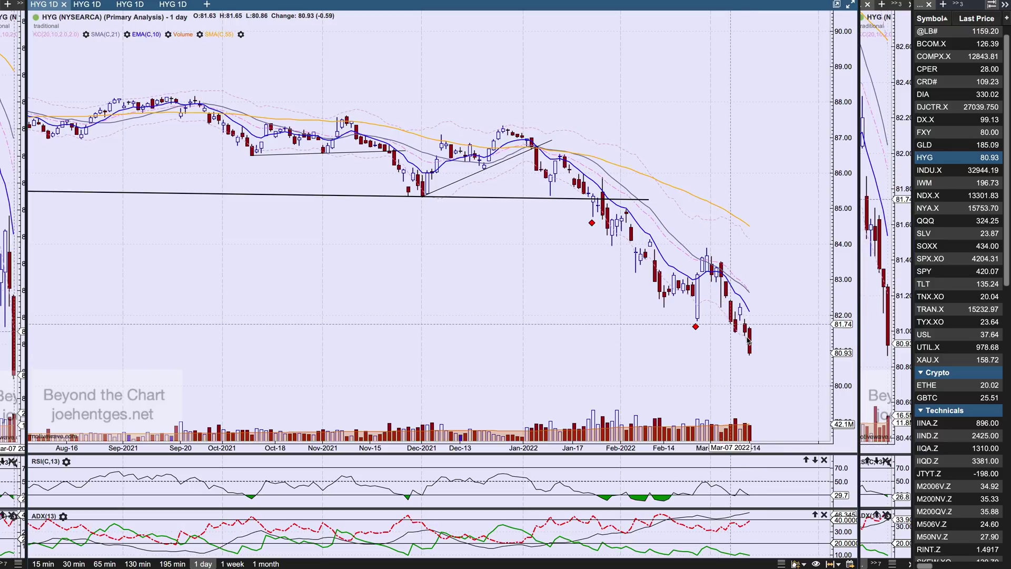
pyautogui.moveTo(19, 165); pyautogui.dragTo(700, 202)
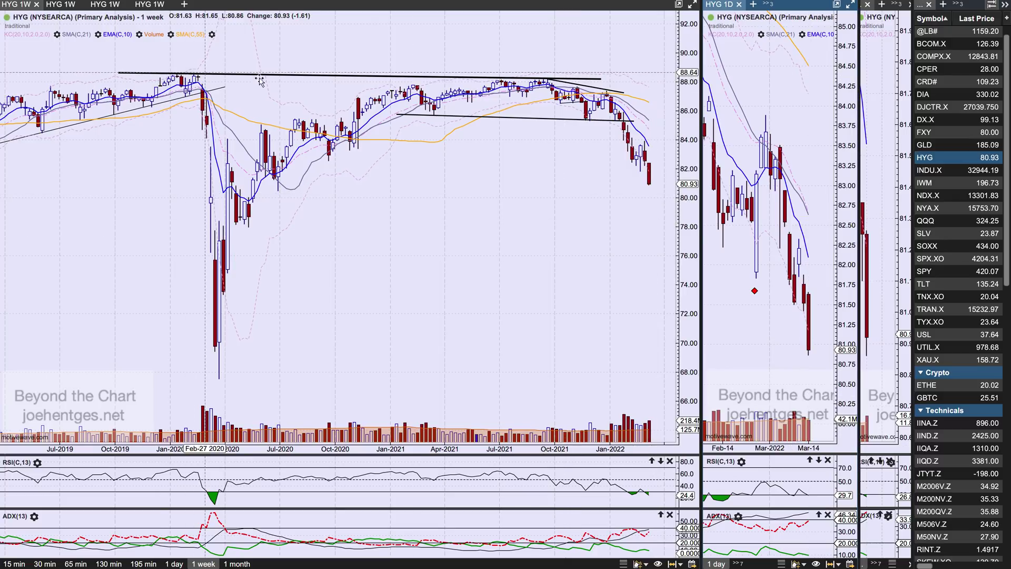
pyautogui.click(693, 6)
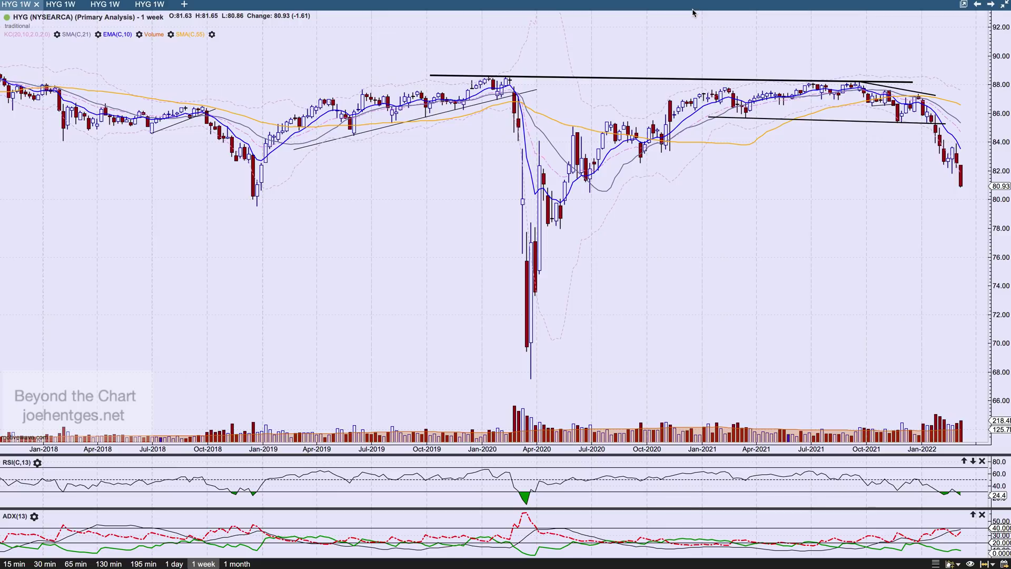
pyautogui.hscroll(3, 547, 183)
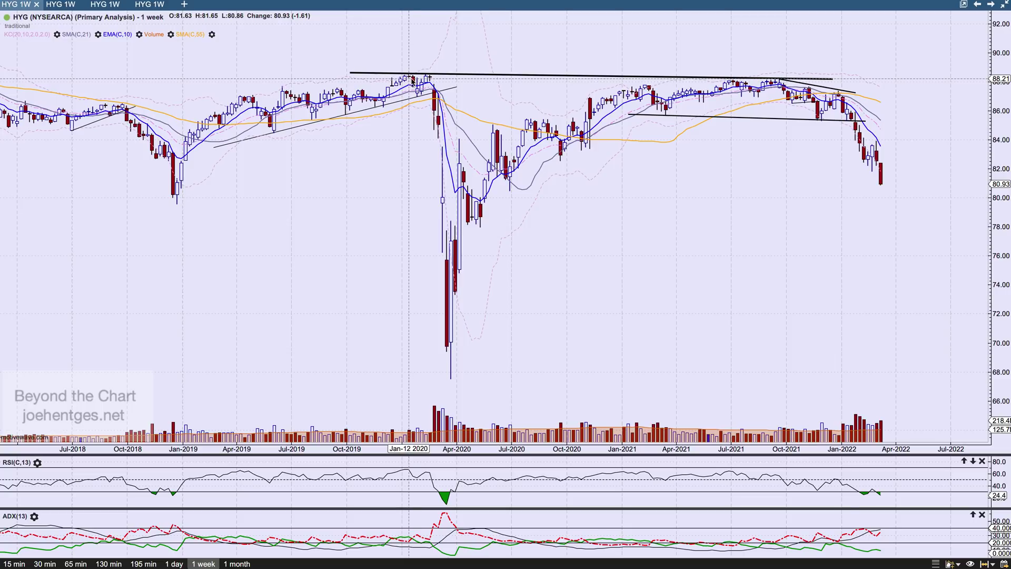
pyautogui.moveTo(414, 79)
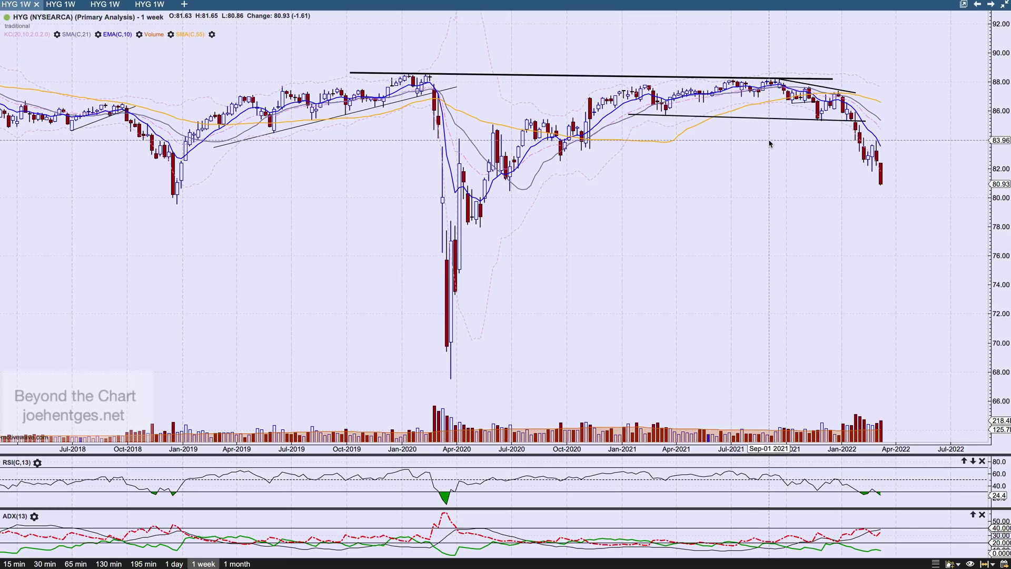
pyautogui.scroll(1, 769, 139)
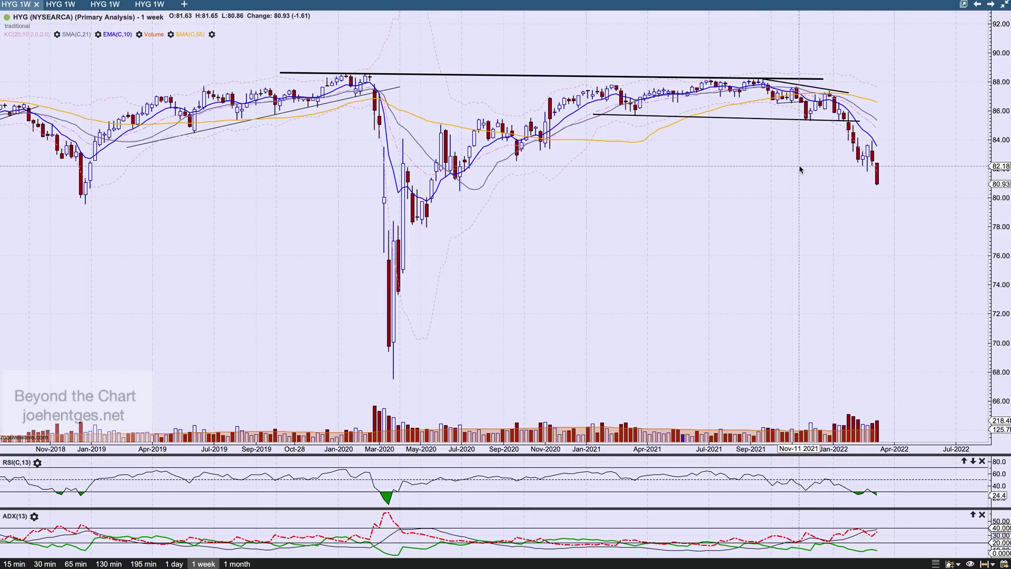
pyautogui.click(1004, 5)
pyautogui.hscroll(3, 594, 224)
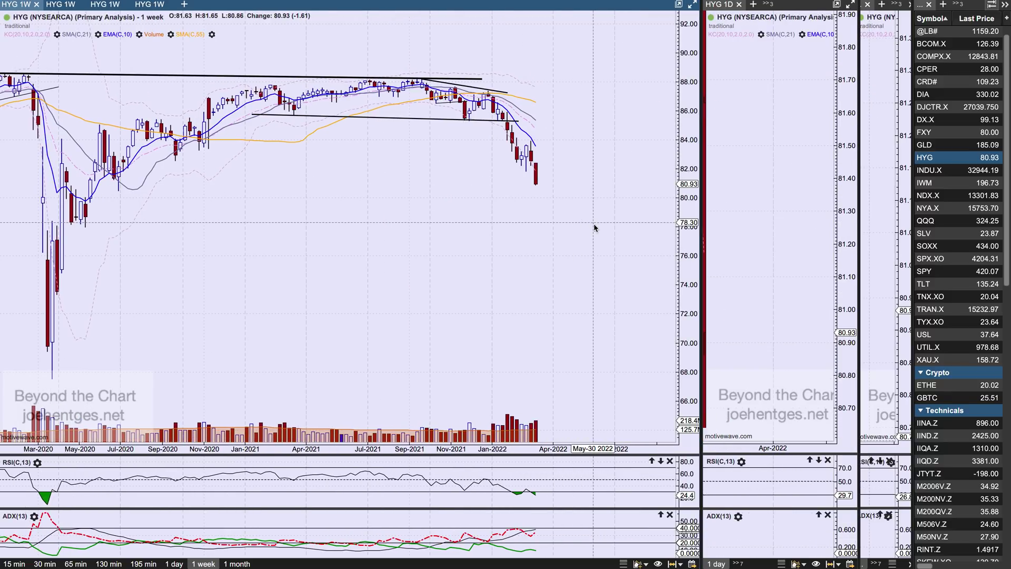
pyautogui.moveTo(701, 213); pyautogui.dragTo(373, 213)
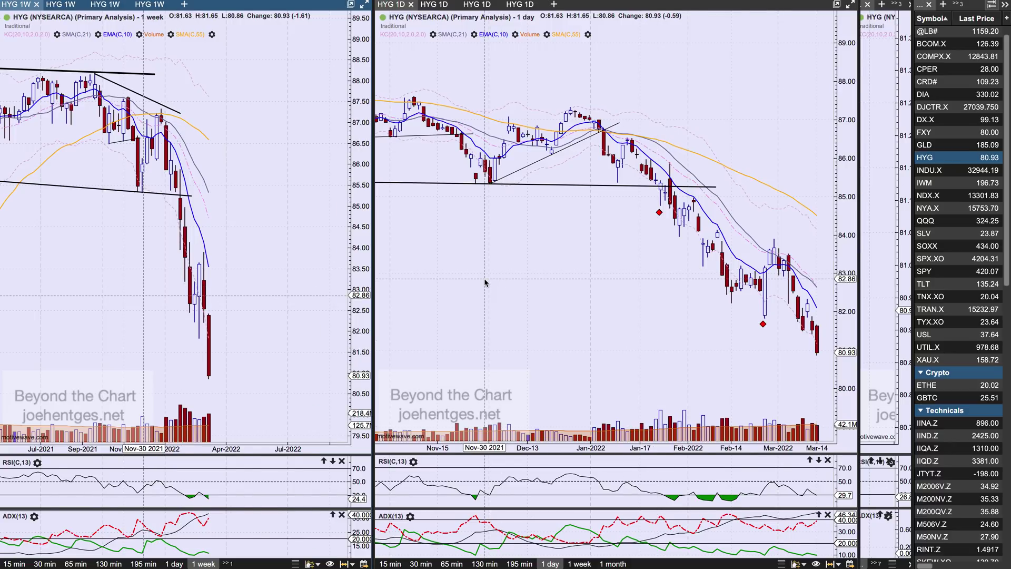
pyautogui.scroll(2, 486, 282)
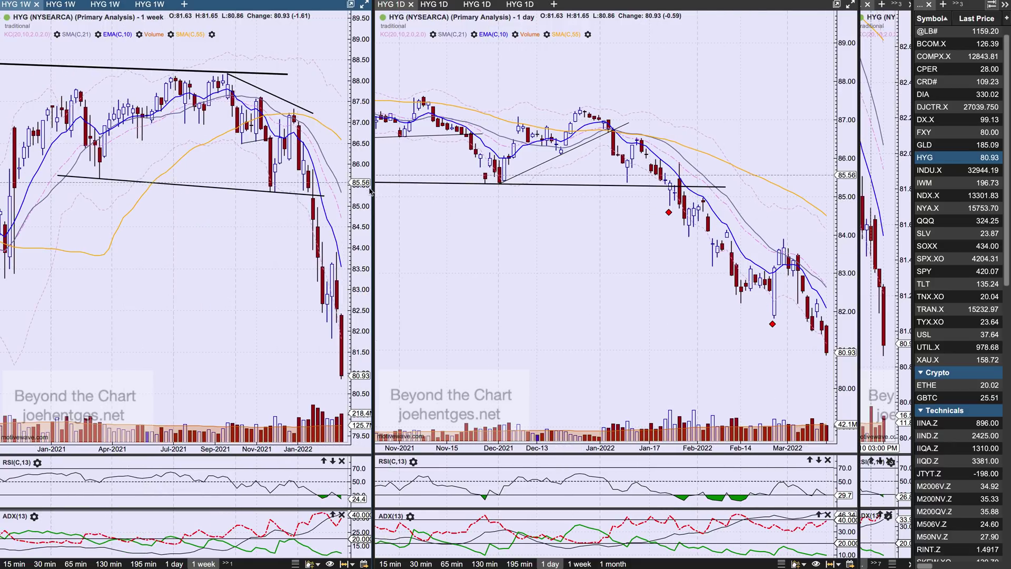
pyautogui.moveTo(373, 179); pyautogui.dragTo(26, 264)
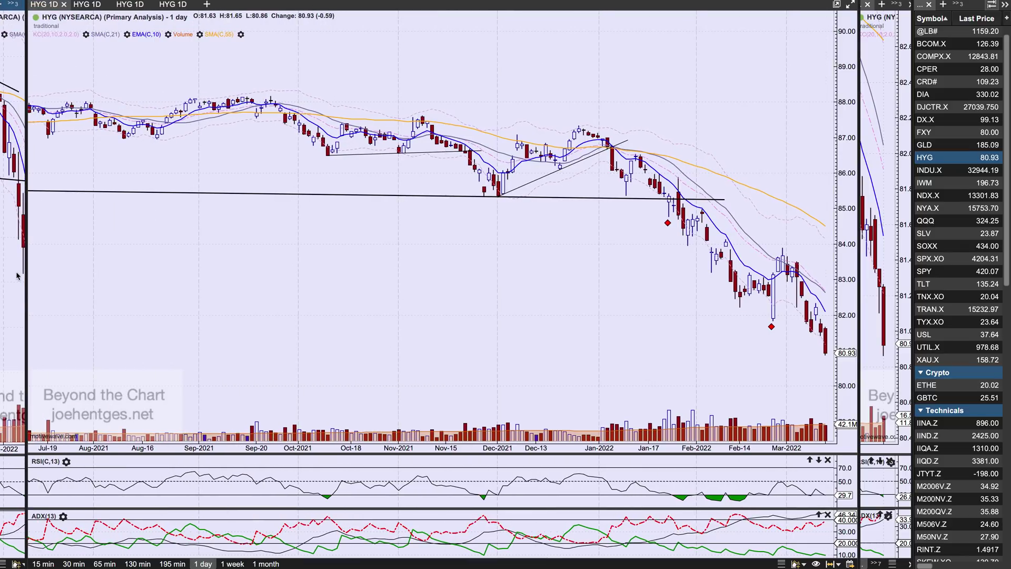
pyautogui.scroll(-1, 403, 287)
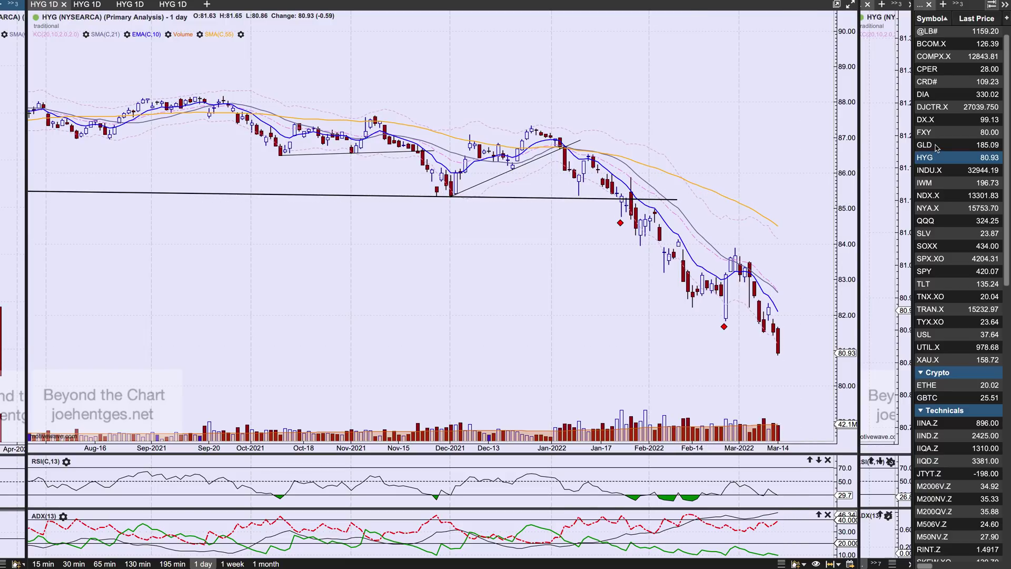
# - Load TNX.XO and widen its weekly chart to fill the whole window
pyautogui.click(931, 297)
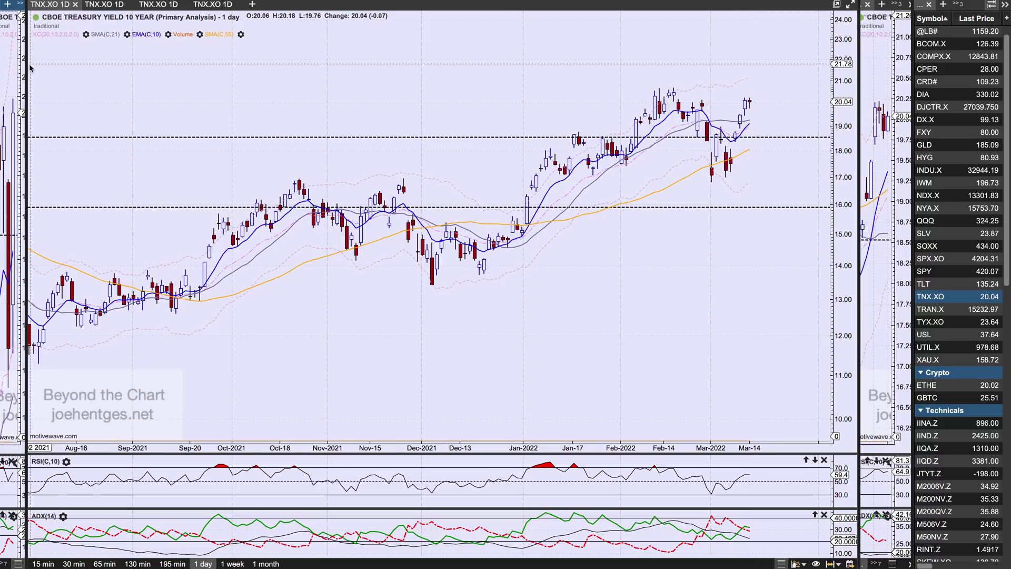
pyautogui.moveTo(27, 66); pyautogui.dragTo(804, 25)
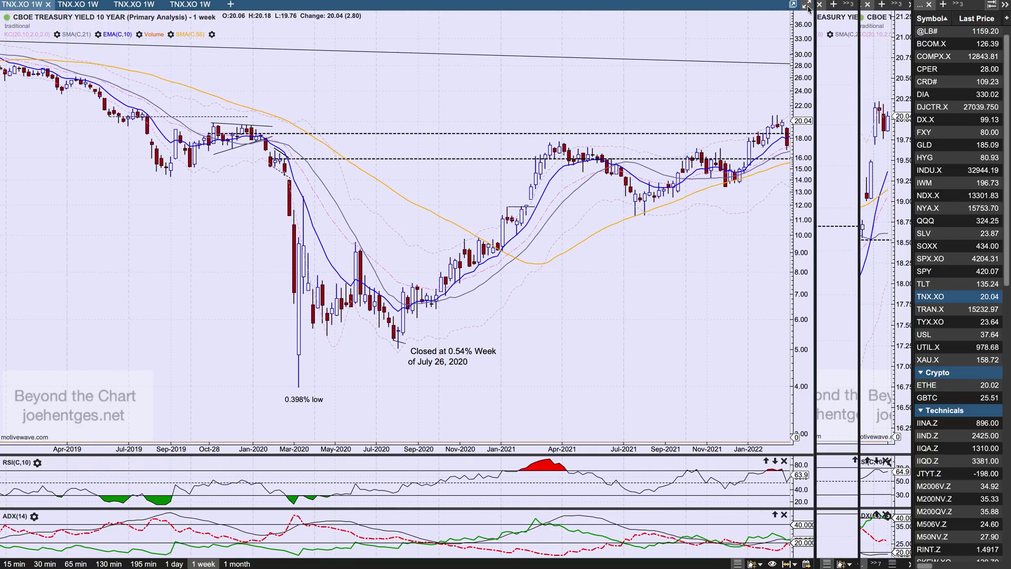
pyautogui.click(808, 8)
pyautogui.scroll(-3, 684, 117)
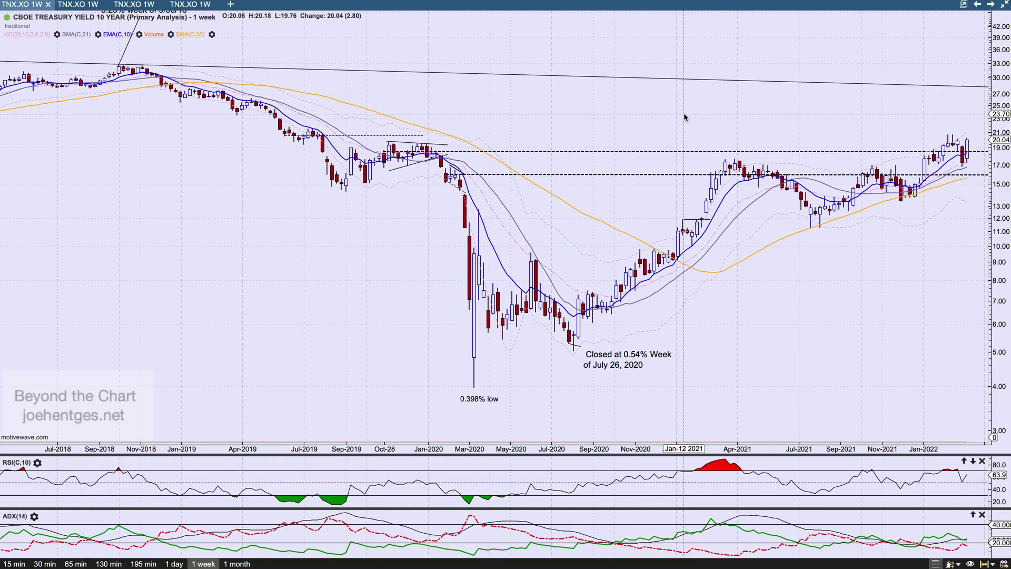
pyautogui.scroll(-1, 684, 116)
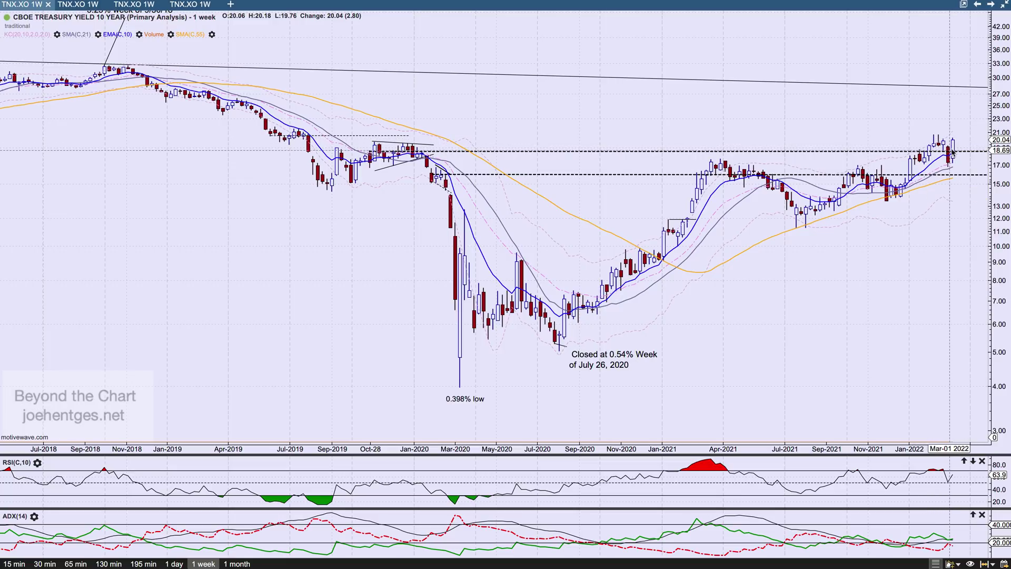
pyautogui.moveTo(954, 145)
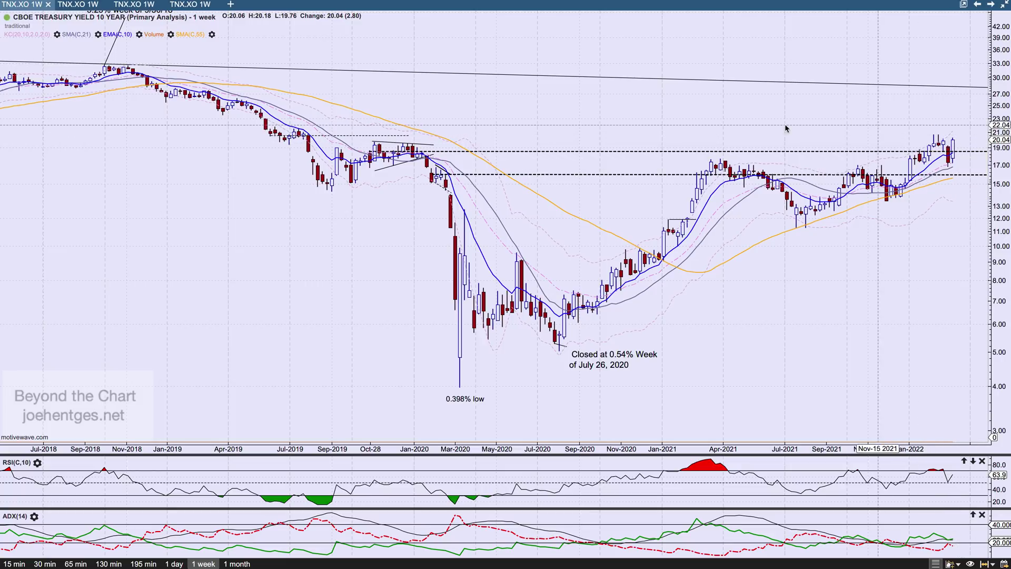
# - Zoom and pan through the TNX long-term yield history, then restore the multi-panel layout
pyautogui.scroll(-3, 759, 132)
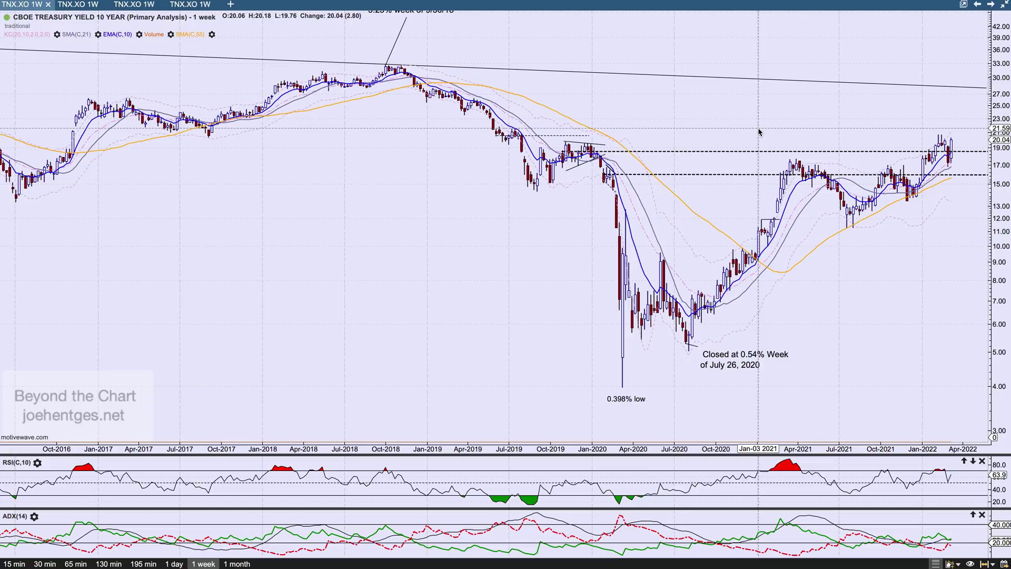
pyautogui.scroll(-3, 759, 132)
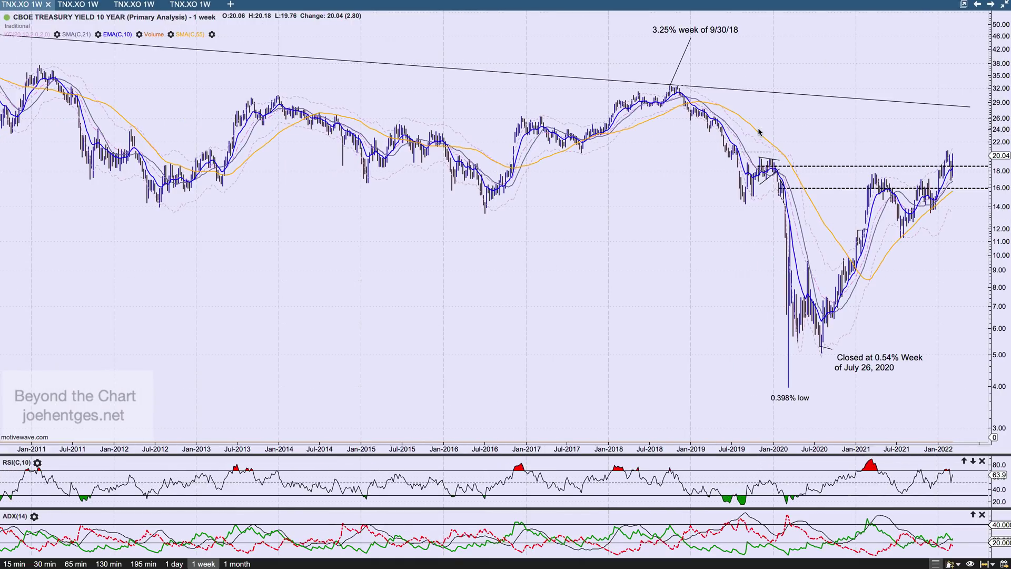
pyautogui.scroll(-2, 759, 132)
pyautogui.scroll(-2, 759, 131)
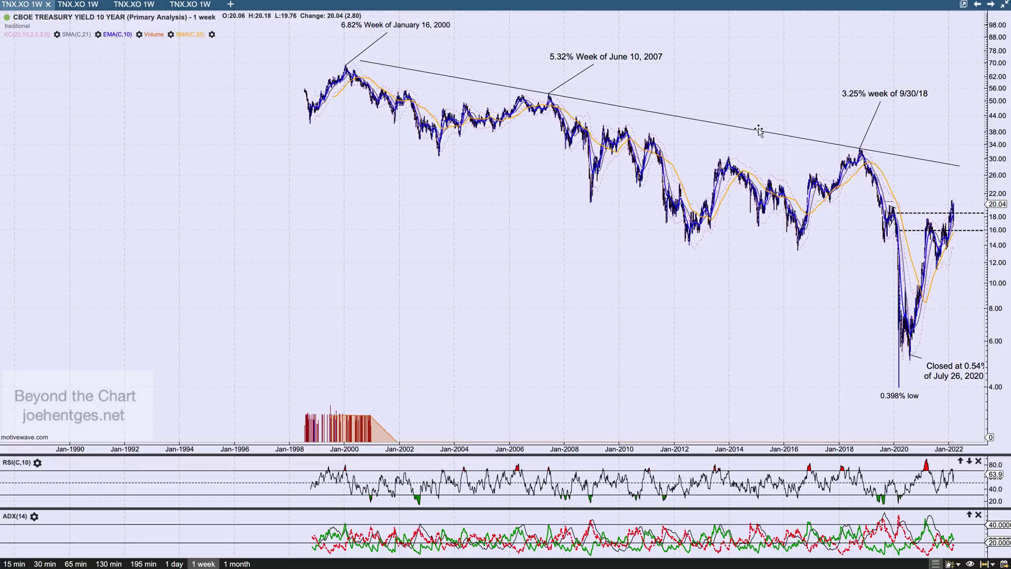
pyautogui.moveTo(493, 218); pyautogui.dragTo(422, 218)
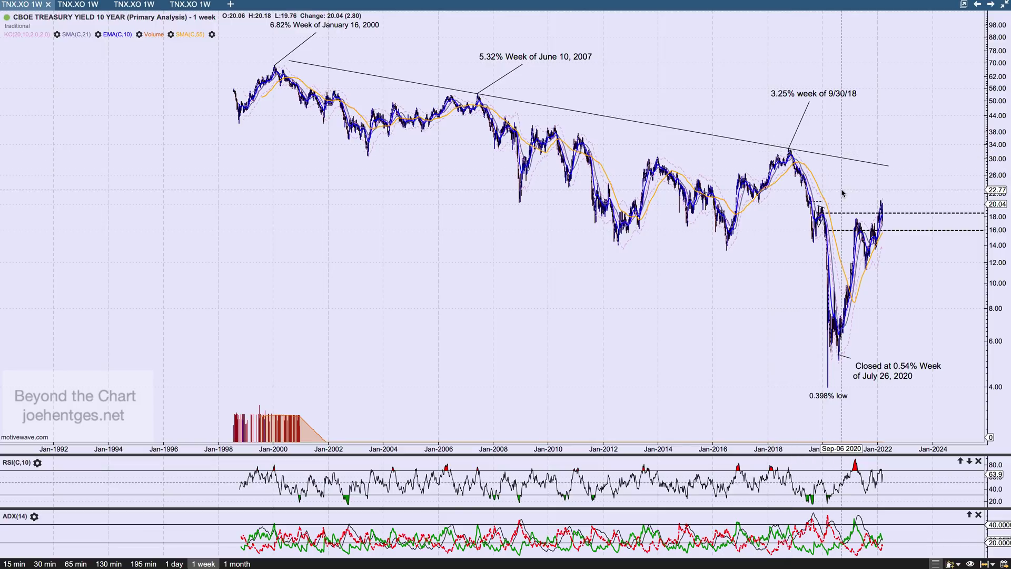
pyautogui.scroll(3, 842, 193)
pyautogui.scroll(5, 842, 194)
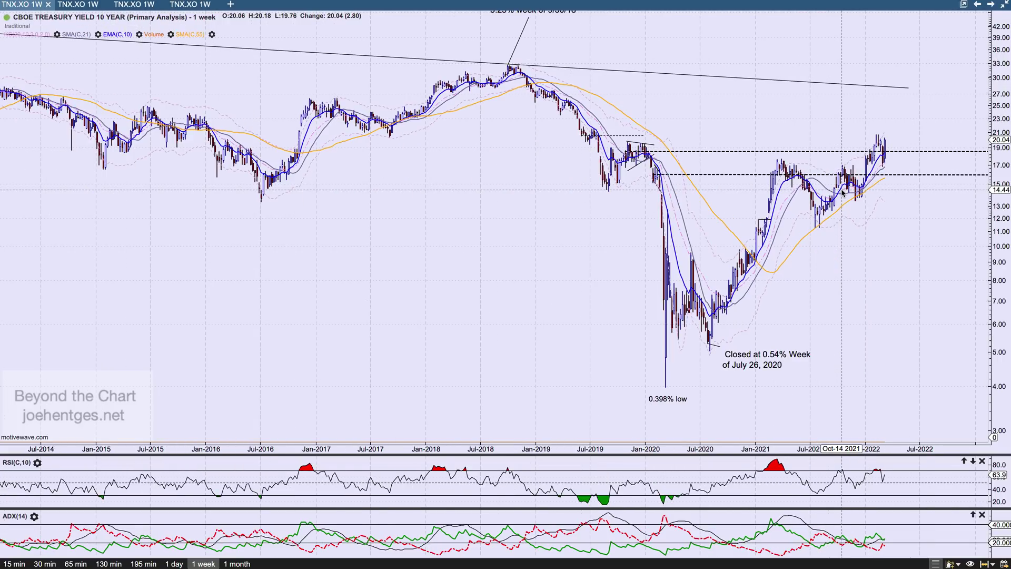
pyautogui.scroll(1, 842, 193)
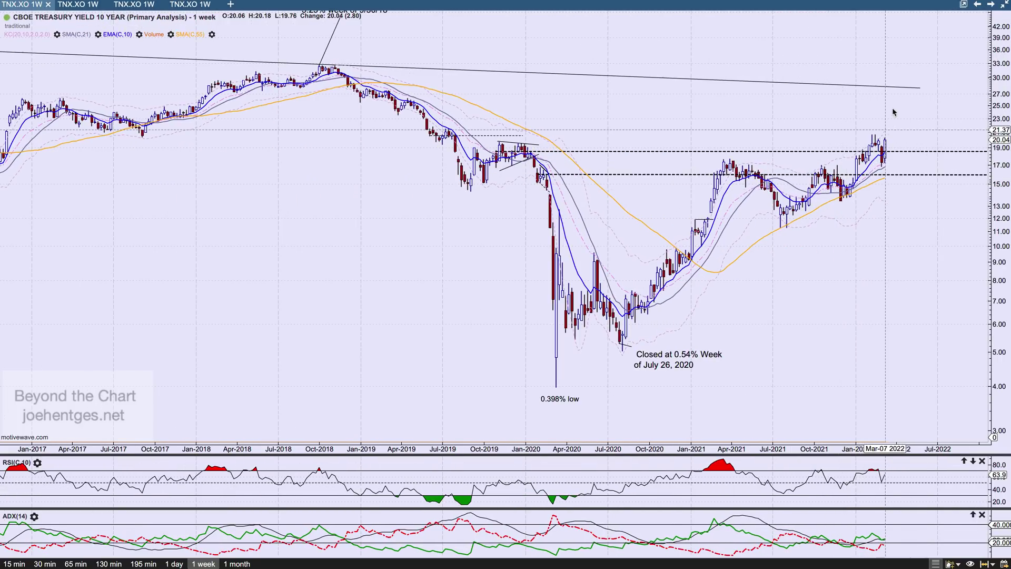
pyautogui.moveTo(896, 89)
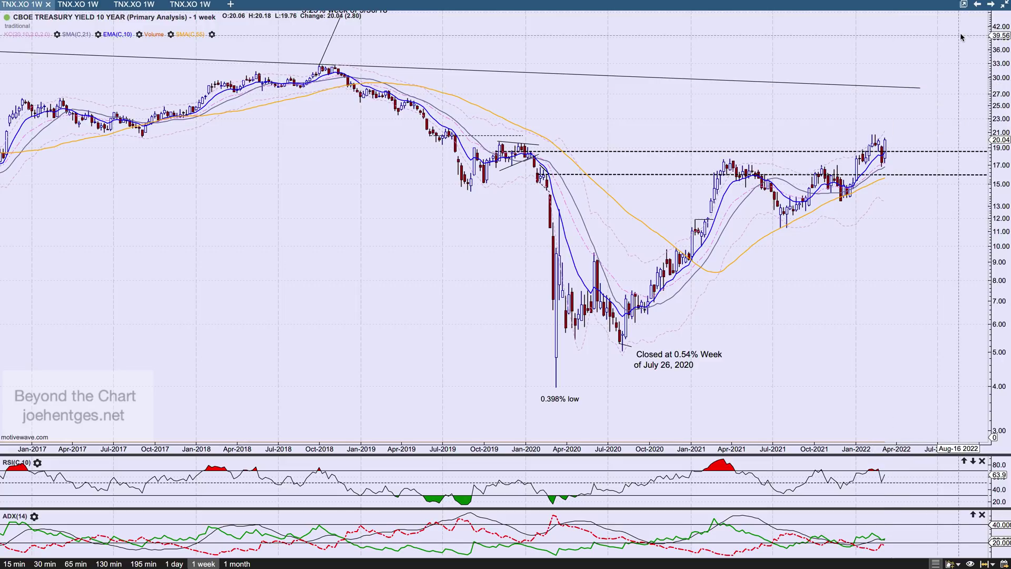
pyautogui.click(1003, 6)
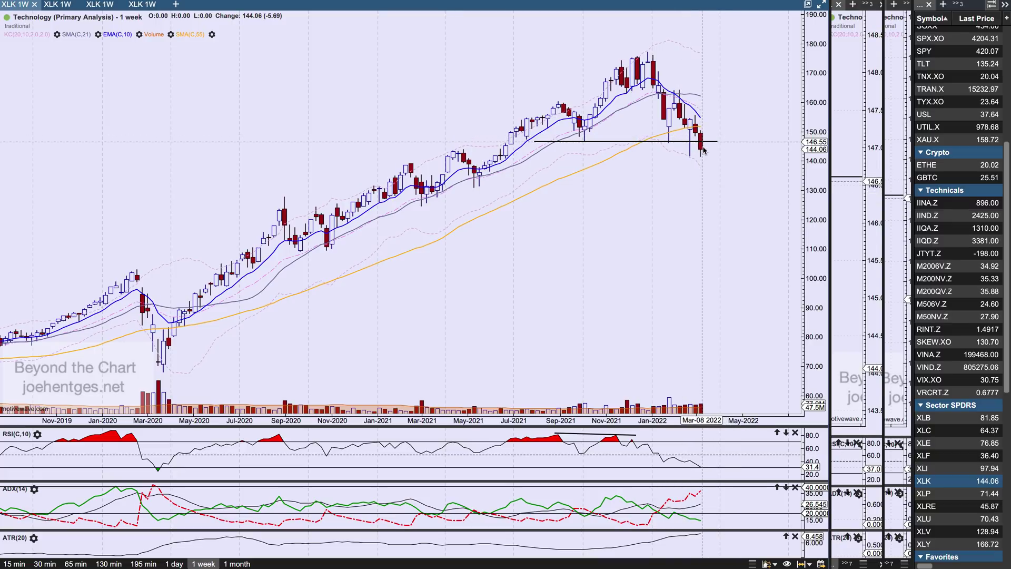
# - Widen the XLK daily panel beside the weekly chart to show its support line
pyautogui.moveTo(703, 153)
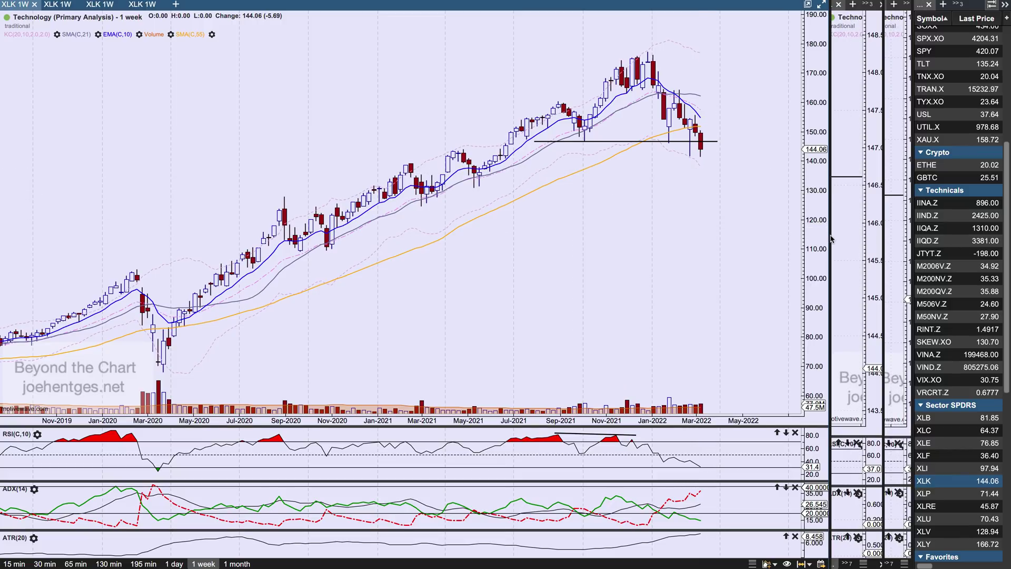
pyautogui.moveTo(831, 239); pyautogui.dragTo(294, 287)
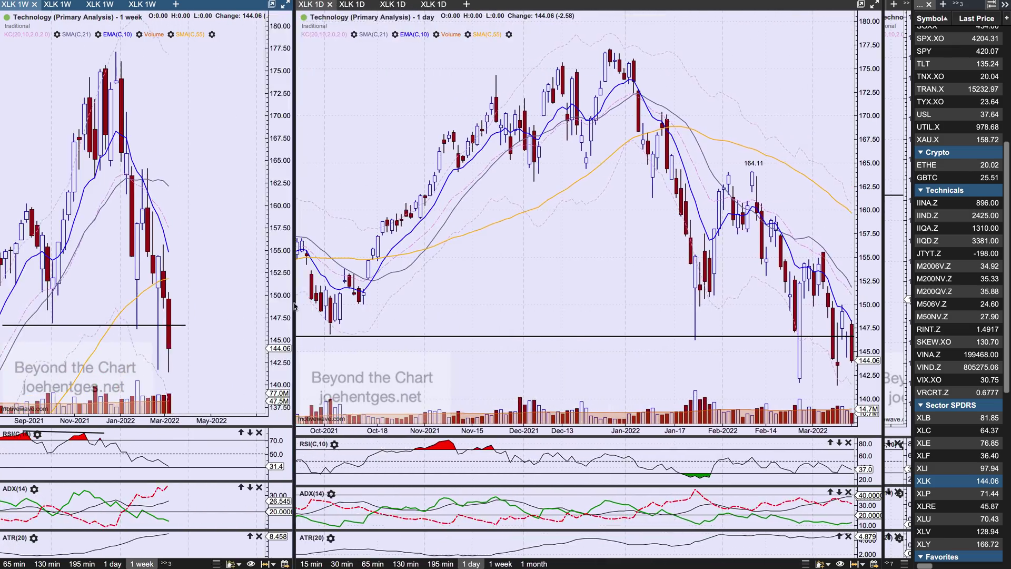
pyautogui.scroll(-5, 518, 284)
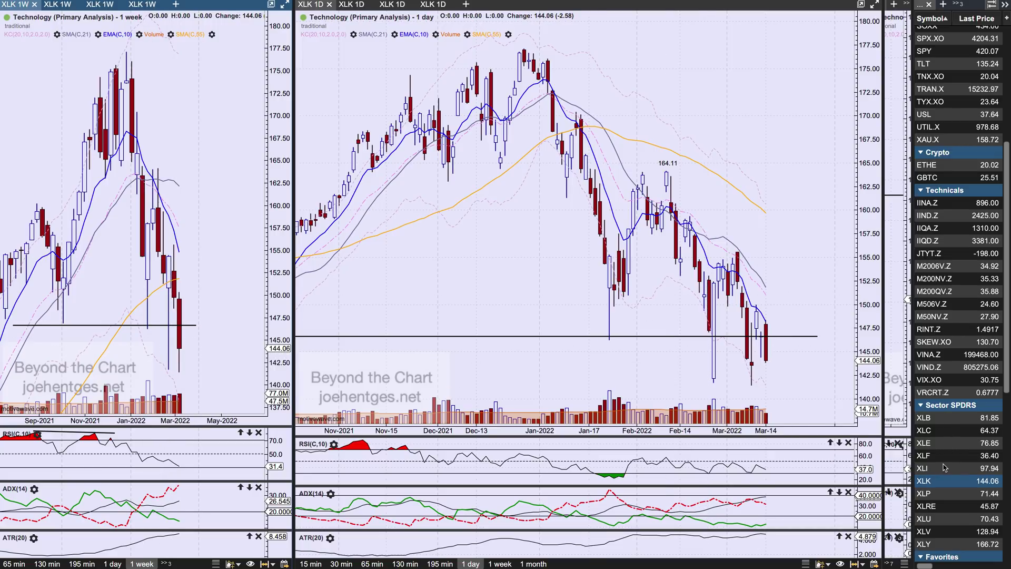
pyautogui.scroll(5, 967, 229)
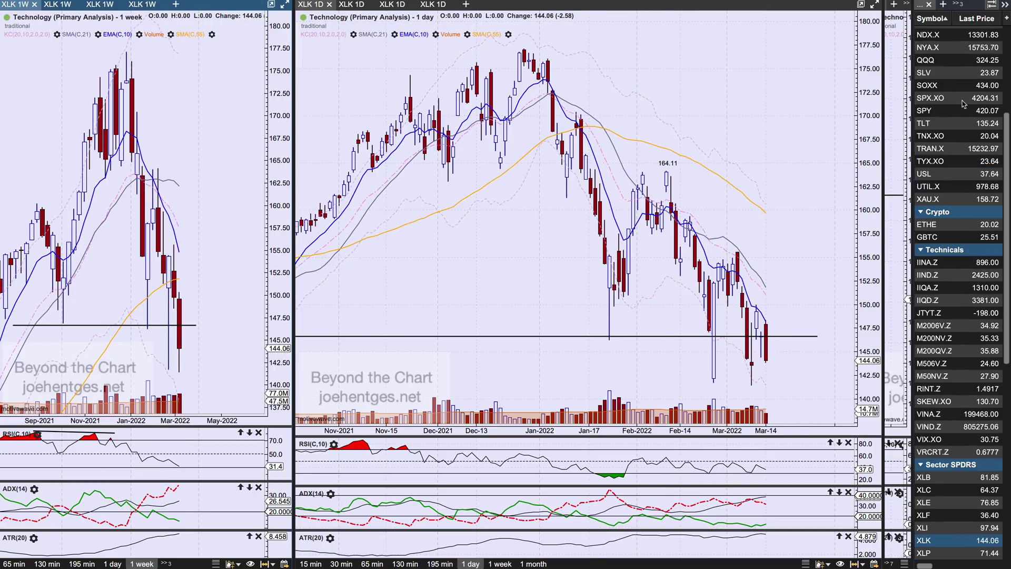
# - Load SOXX, rescale the weekly price axis, and widen the daily chart to its October 2021 support
pyautogui.click(939, 87)
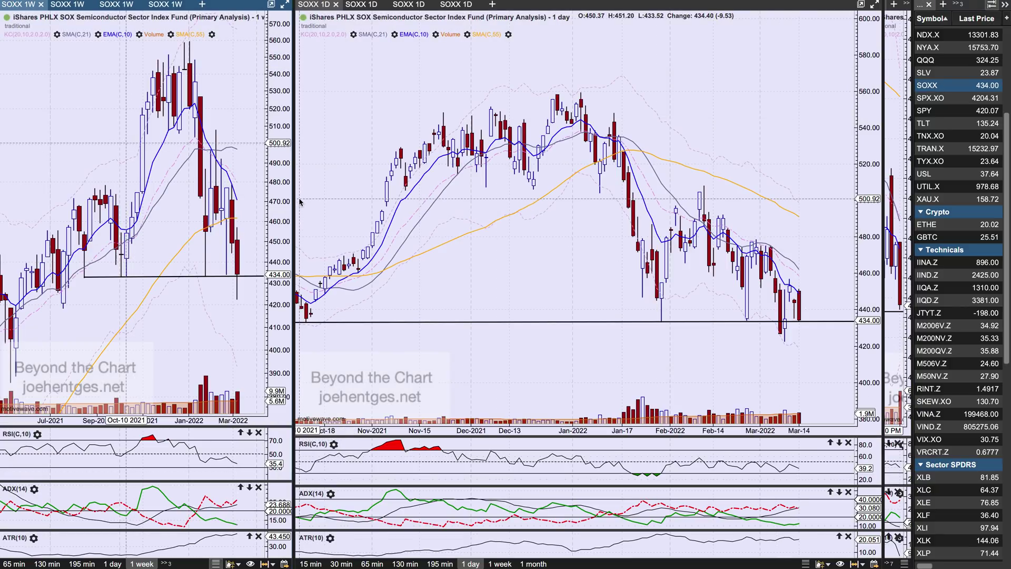
pyautogui.moveTo(295, 191); pyautogui.dragTo(1007, 192)
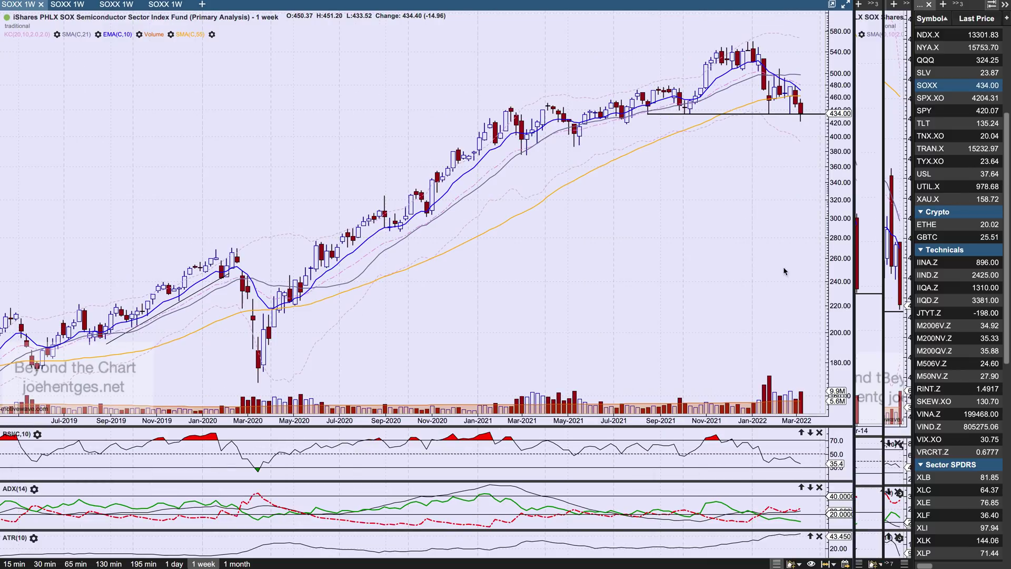
pyautogui.scroll(-3, 788, 282)
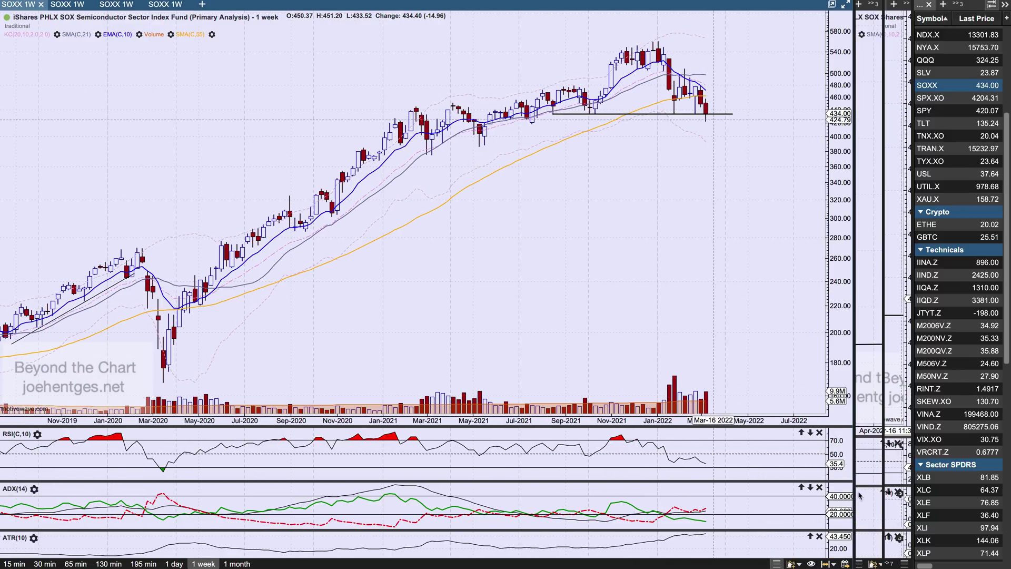
pyautogui.scroll(2, 721, 266)
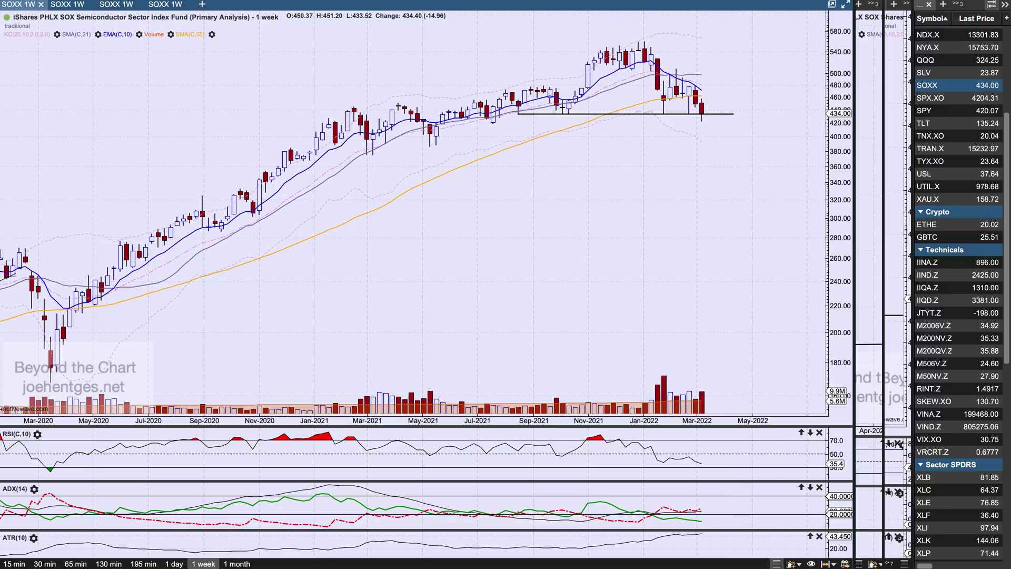
pyautogui.moveTo(838, 105); pyautogui.dragTo(839, 127)
pyautogui.moveTo(841, 196); pyautogui.dragTo(842, 234)
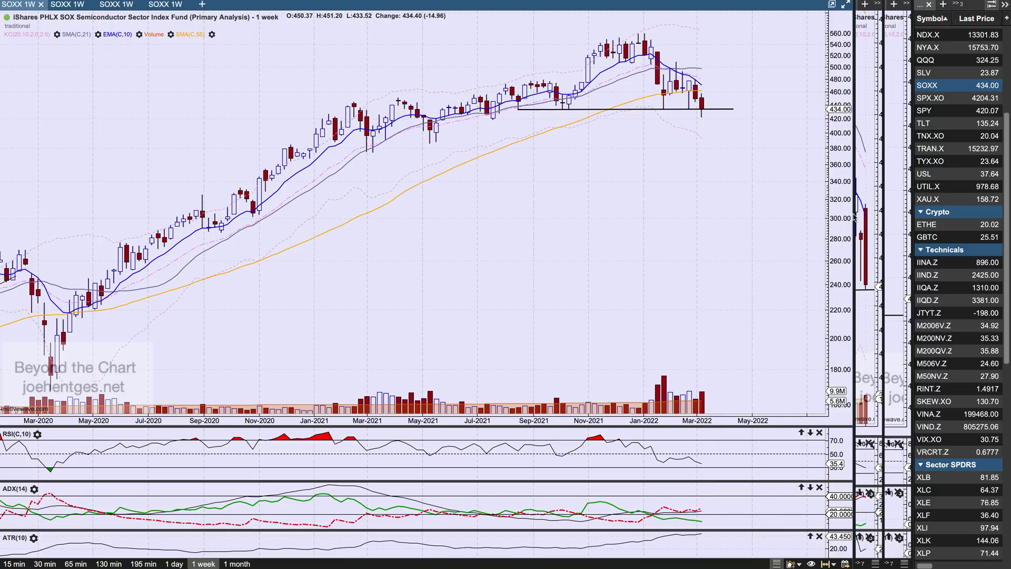
pyautogui.moveTo(856, 213); pyautogui.dragTo(124, 329)
pyautogui.hscroll(3, 551, 273)
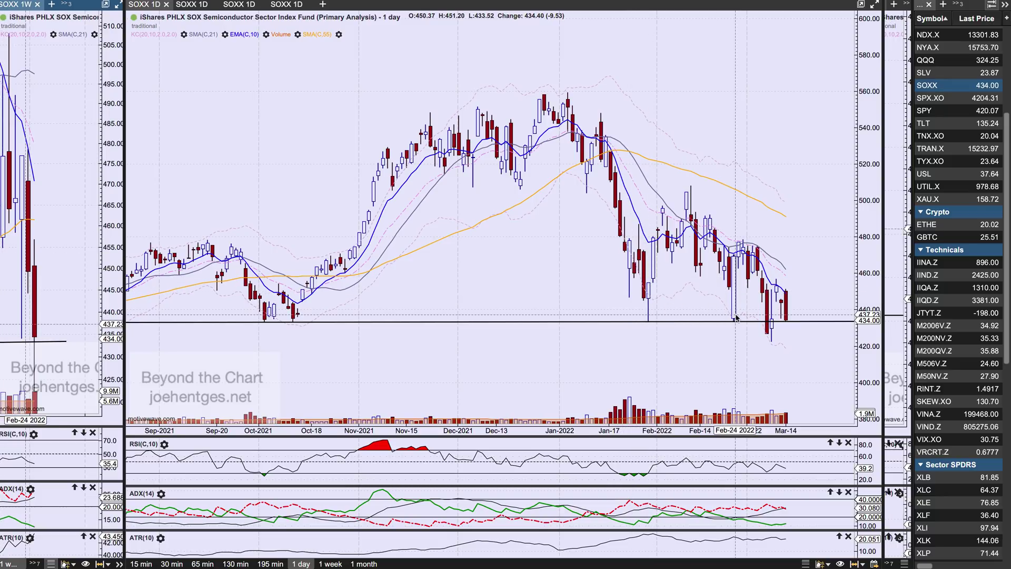
# - Zoom the SOXX daily chart onto the 434 support line, then switch the charts to AMD
pyautogui.moveTo(734, 315)
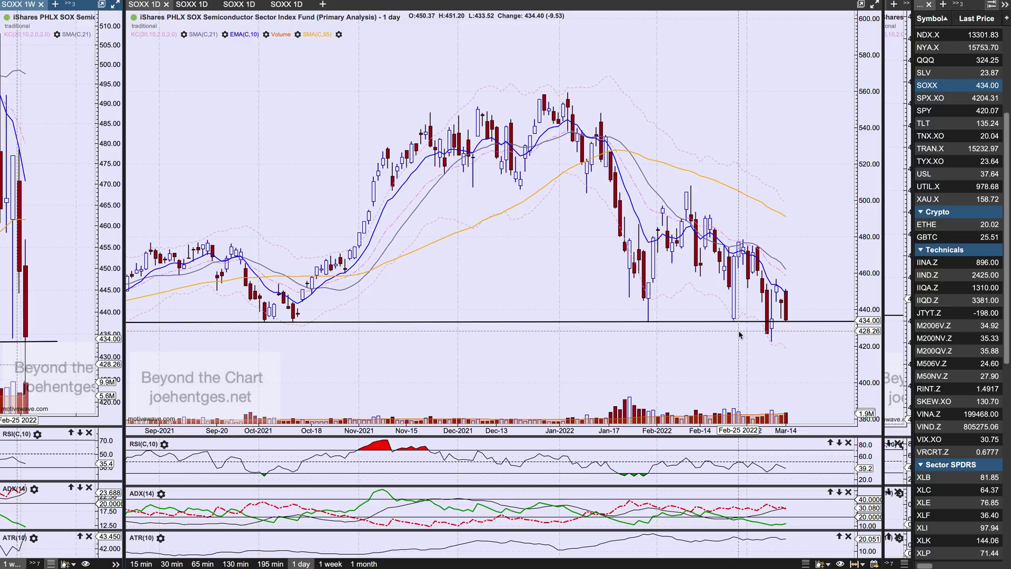
pyautogui.scroll(2, 739, 335)
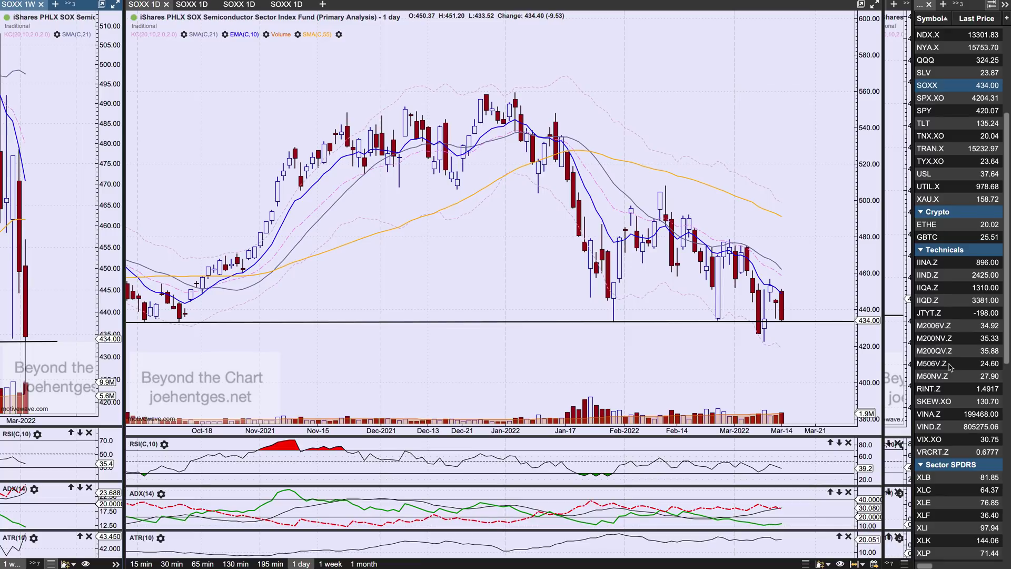
pyautogui.scroll(-10, 951, 367)
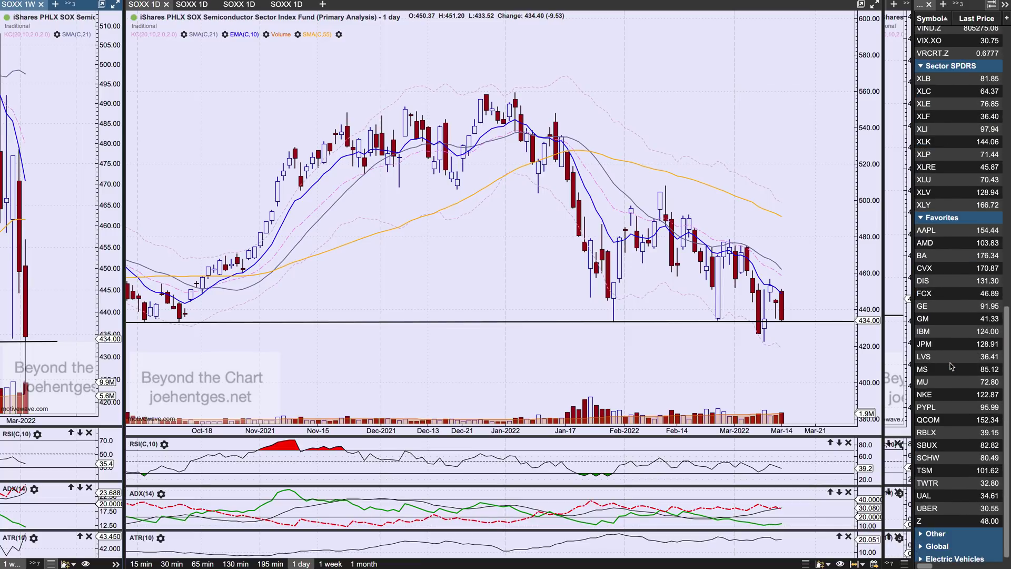
pyautogui.click(945, 246)
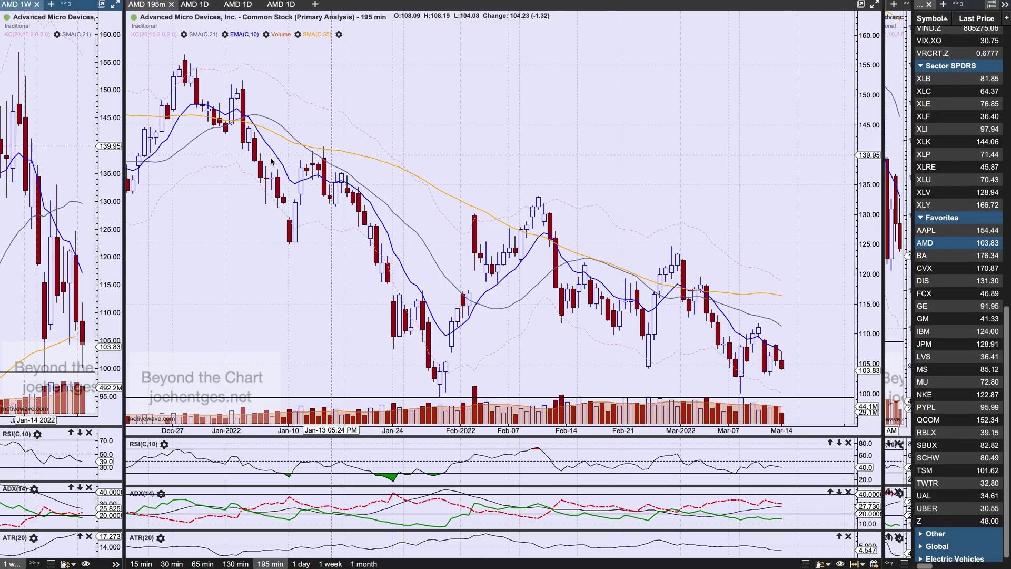
# - Widen the AMD weekly chart across the window and pan it to show the support near 100
pyautogui.moveTo(125, 205); pyautogui.dragTo(854, 311)
pyautogui.hscroll(5, 687, 306)
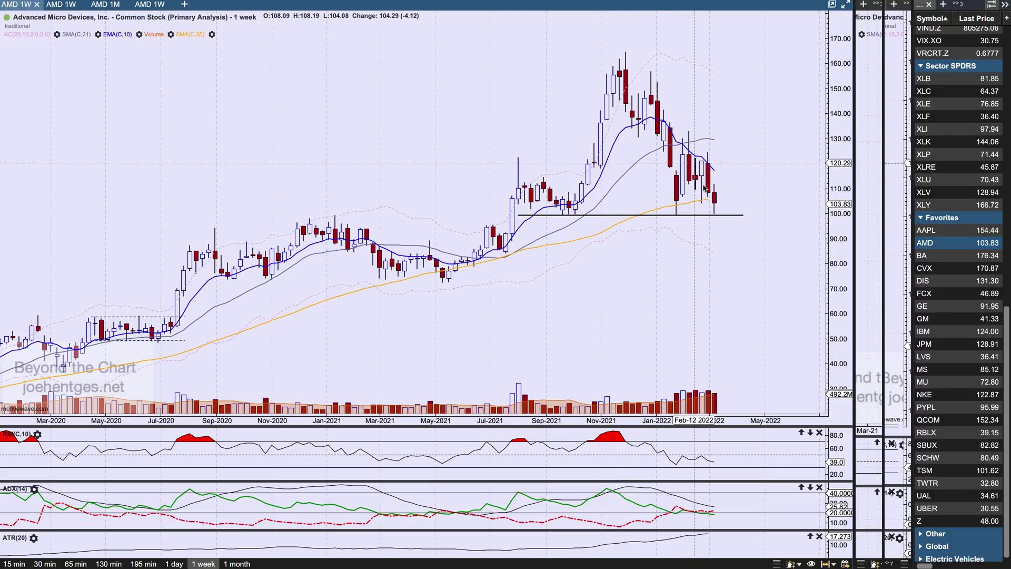
pyautogui.moveTo(715, 217)
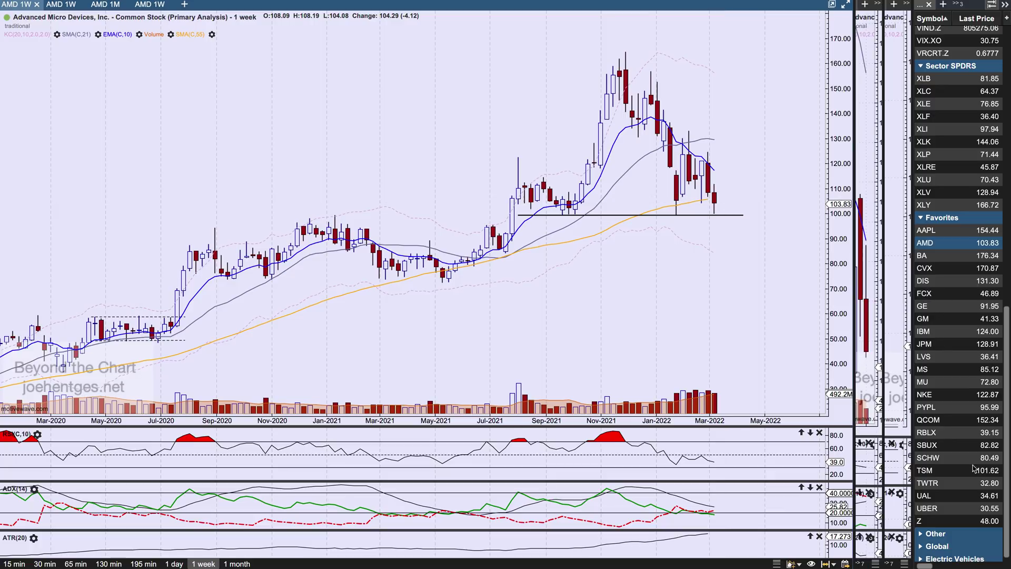
# - Switch the charts to Micron (MU) and zoom the weekly chart with the mouse wheel
pyautogui.click(937, 385)
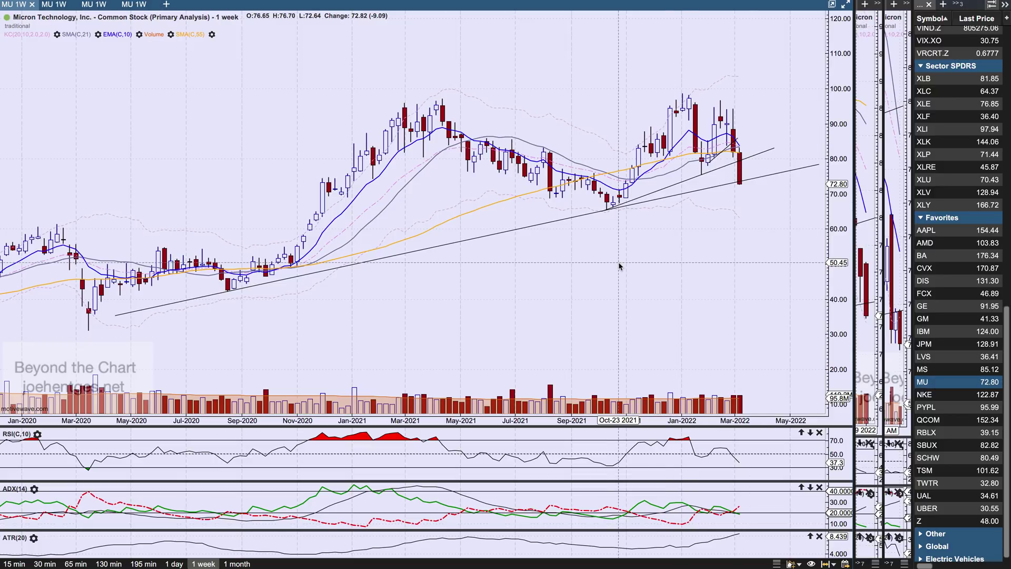
pyautogui.scroll(-5, 620, 266)
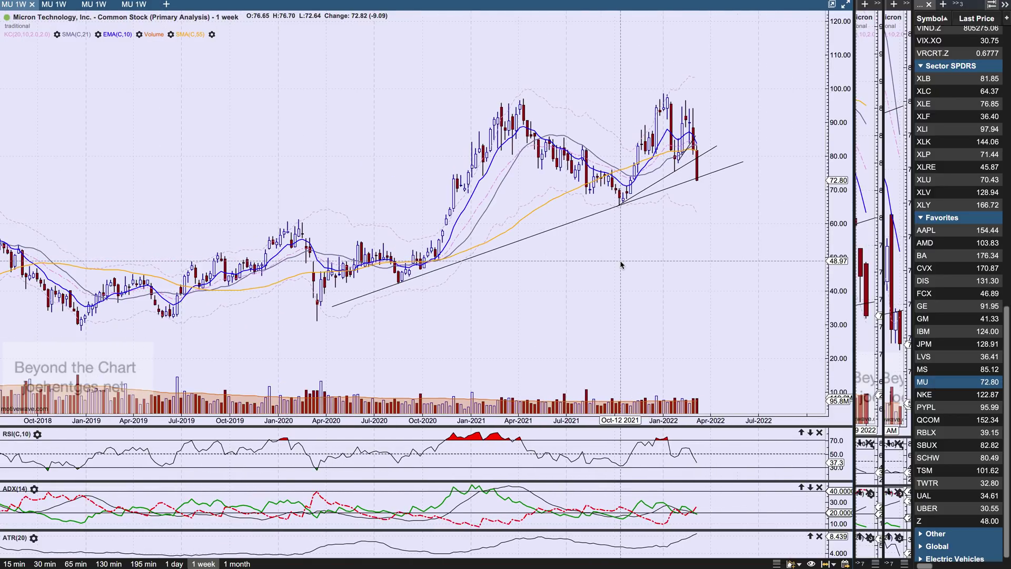
pyautogui.scroll(-2, 620, 265)
pyautogui.scroll(-2, 620, 265)
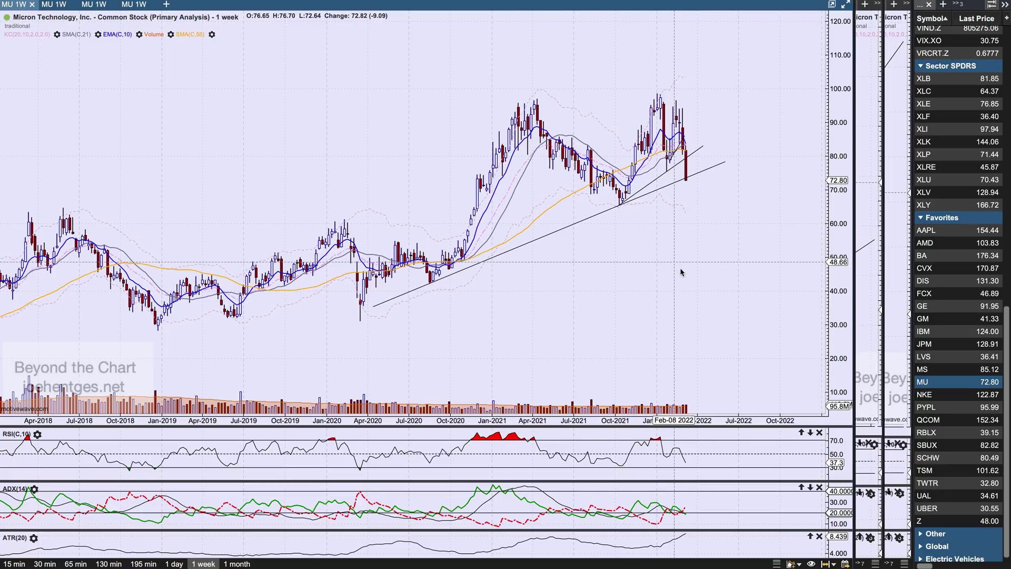
pyautogui.scroll(-2, 681, 272)
pyautogui.scroll(-6, 681, 272)
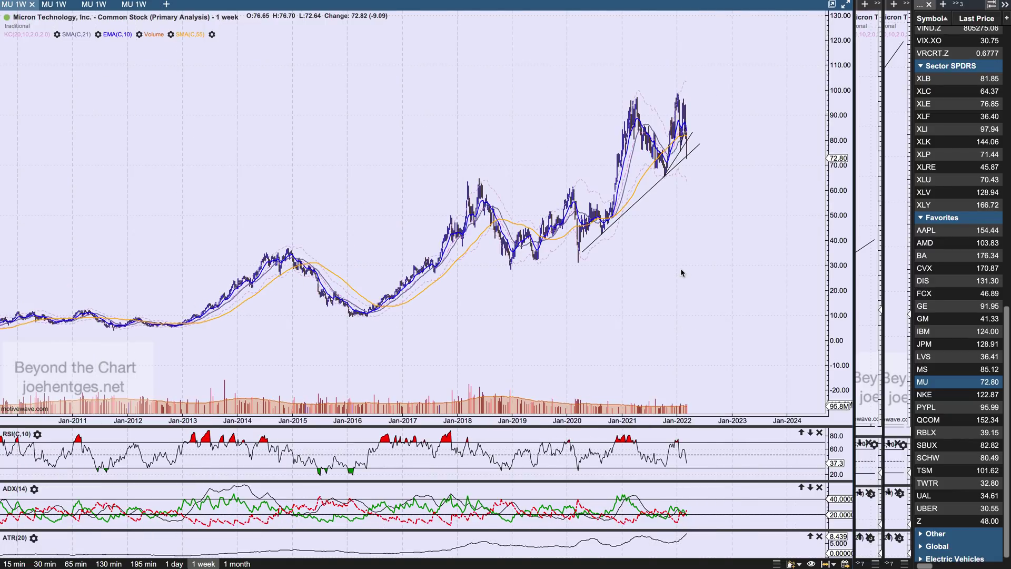
pyautogui.scroll(9, 681, 271)
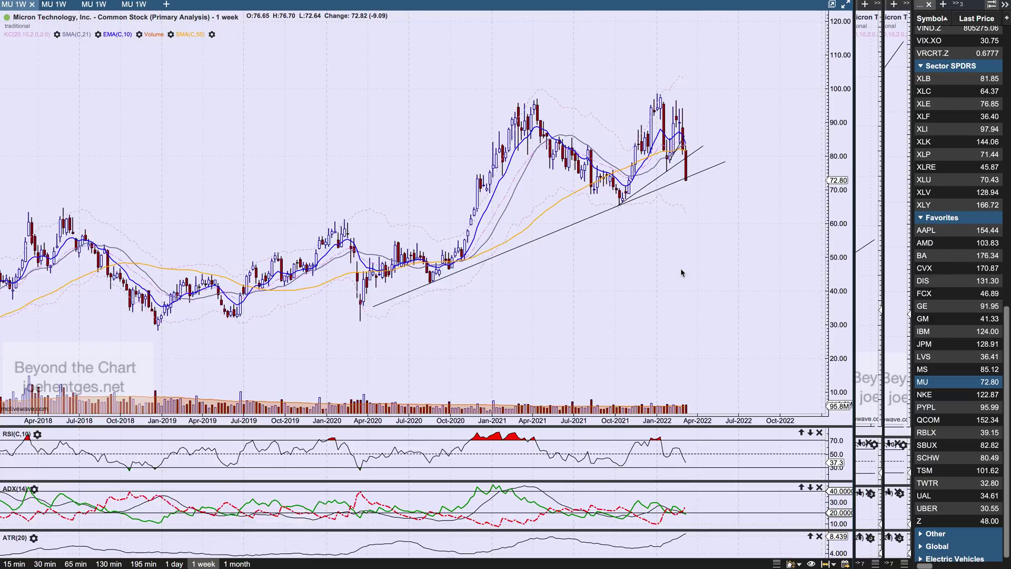
pyautogui.scroll(1, 681, 272)
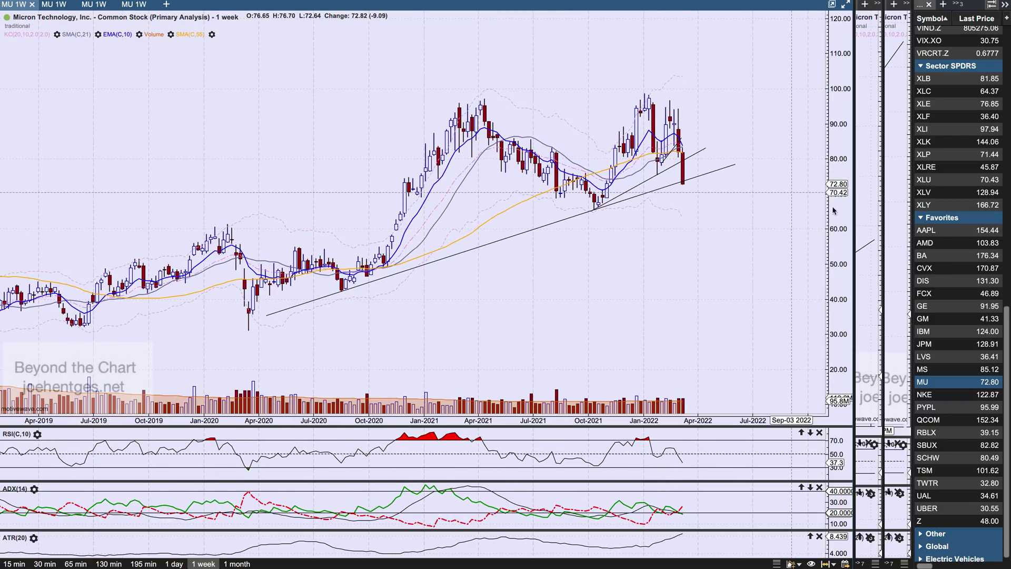
# - Briefly widen the MU daily chart, then restore the weekly chart toward its rising trendline from March 2020
pyautogui.moveTo(859, 213); pyautogui.dragTo(336, 279)
pyautogui.moveTo(798, 267); pyautogui.dragTo(716, 267)
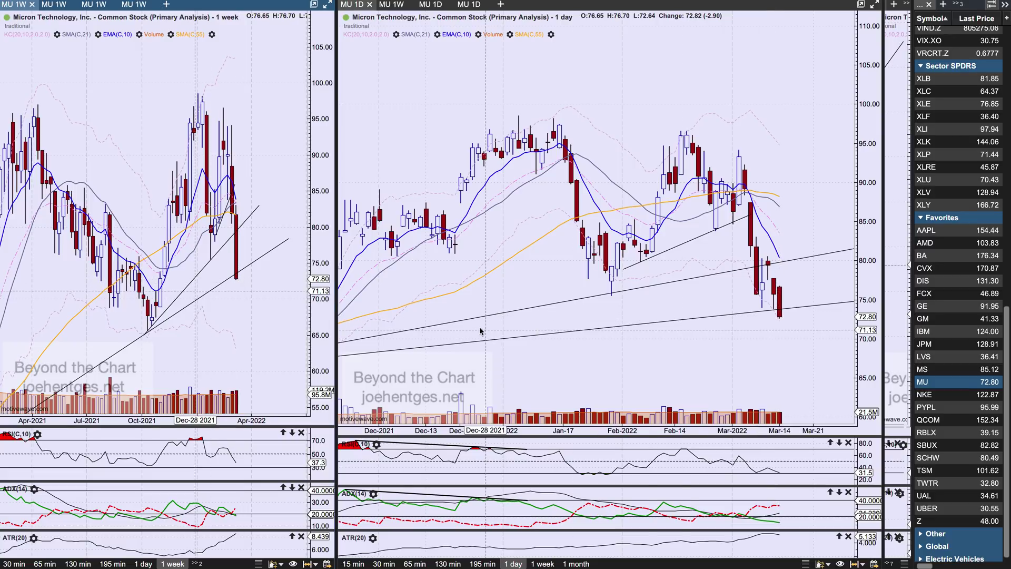
pyautogui.moveTo(338, 319); pyautogui.dragTo(853, 322)
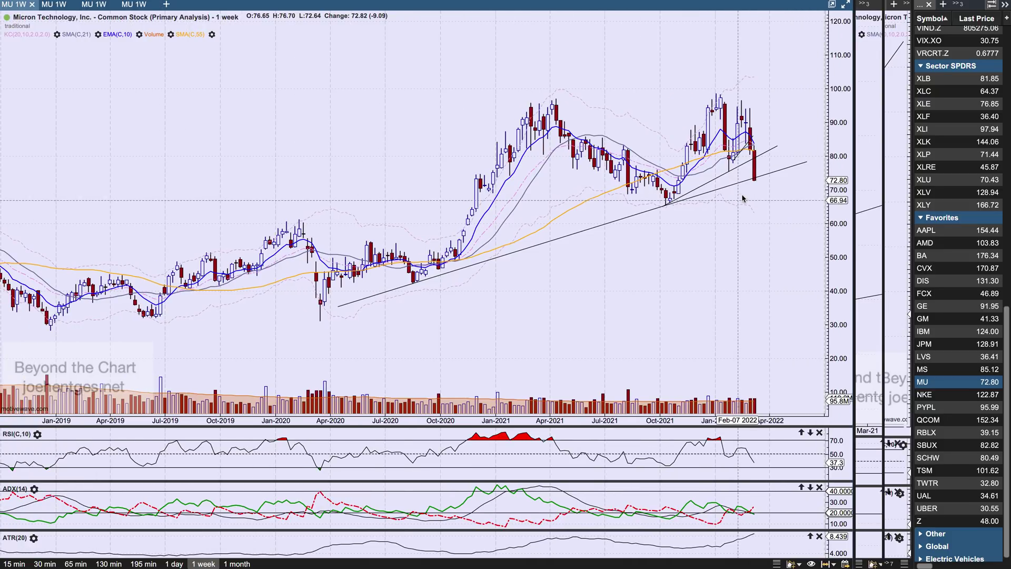
pyautogui.scroll(1, 750, 219)
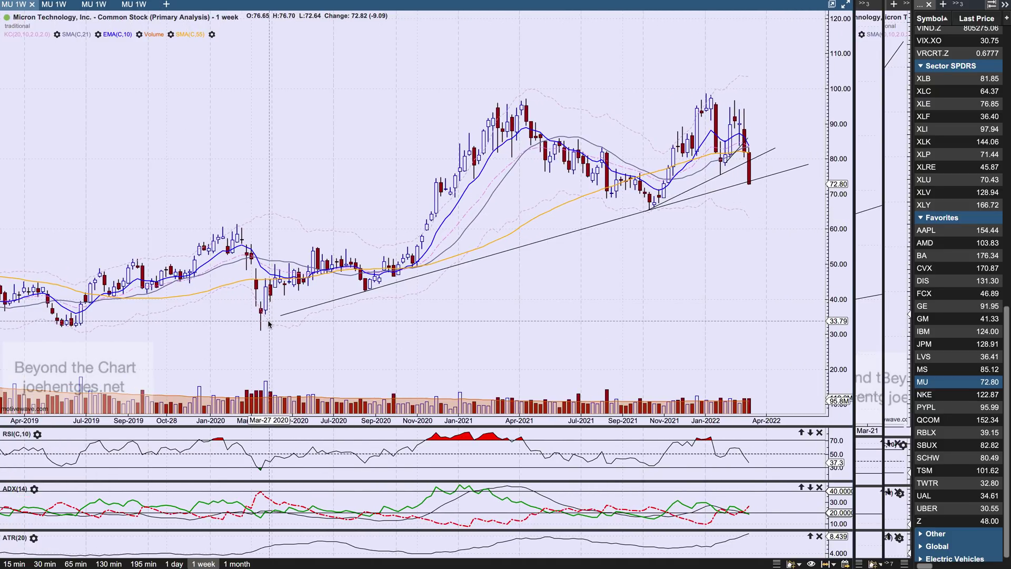
pyautogui.moveTo(261, 323)
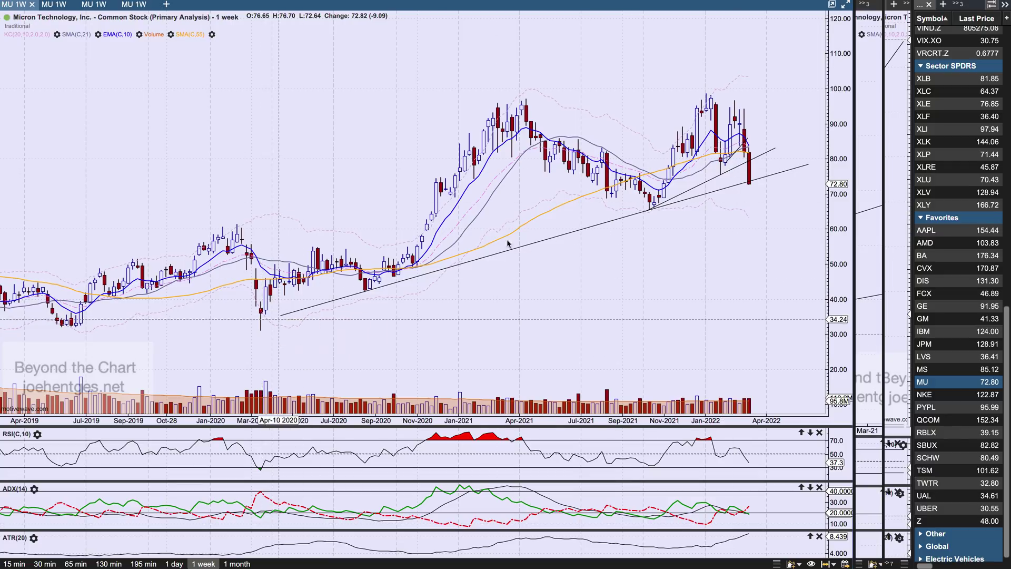
pyautogui.click(750, 179)
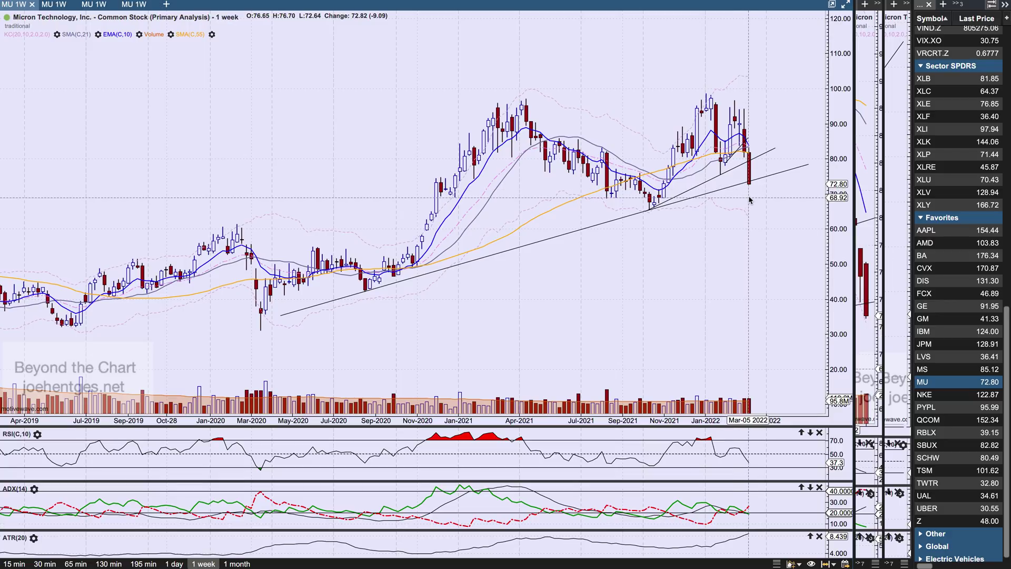
pyautogui.scroll(-3, 760, 211)
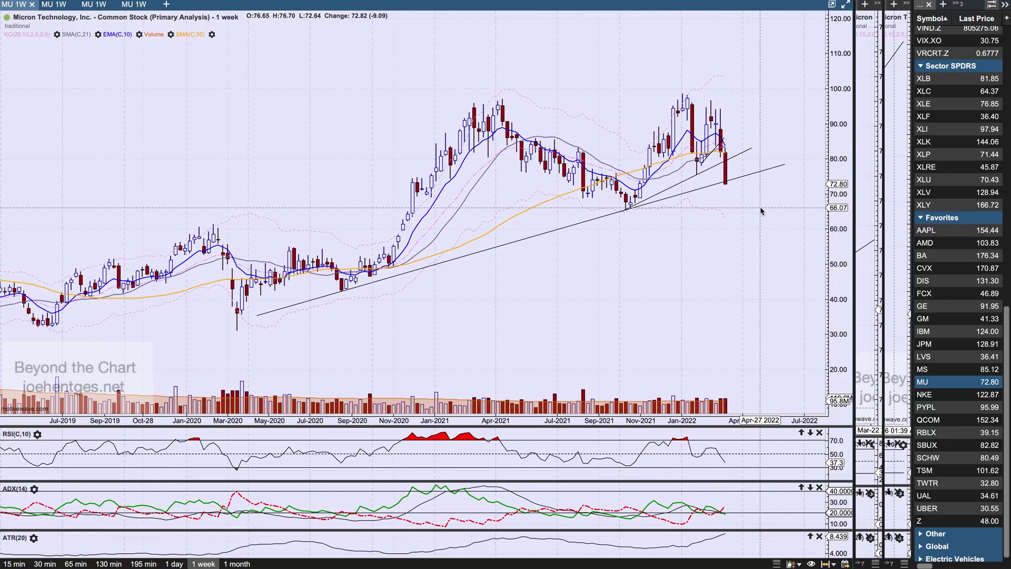